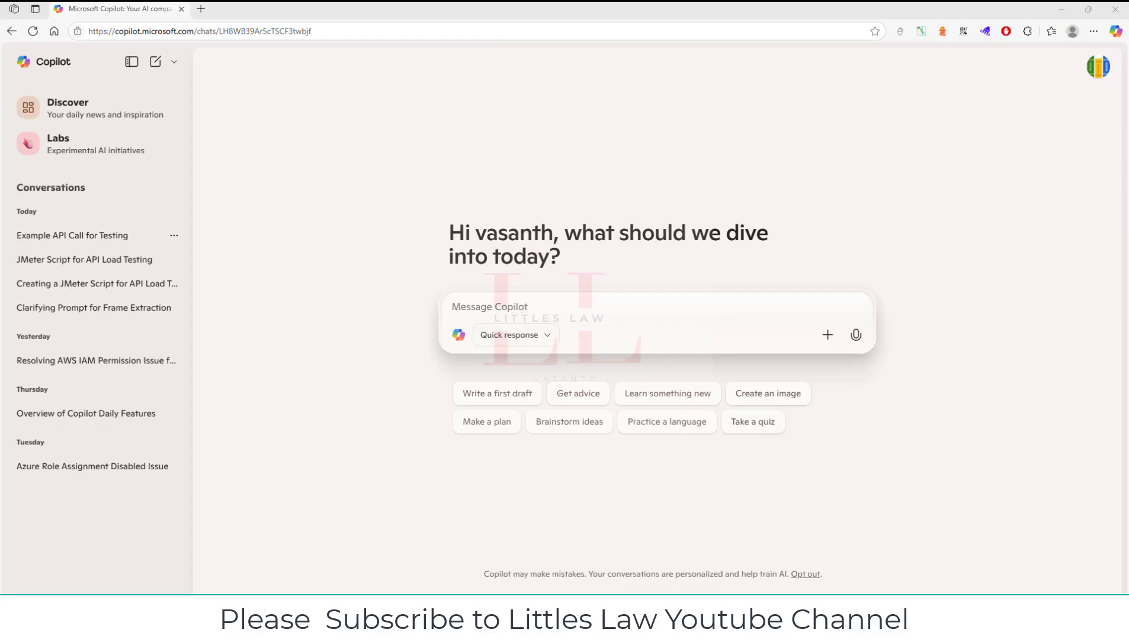
{"action": "left_click", "coordinate": [485, 305]}
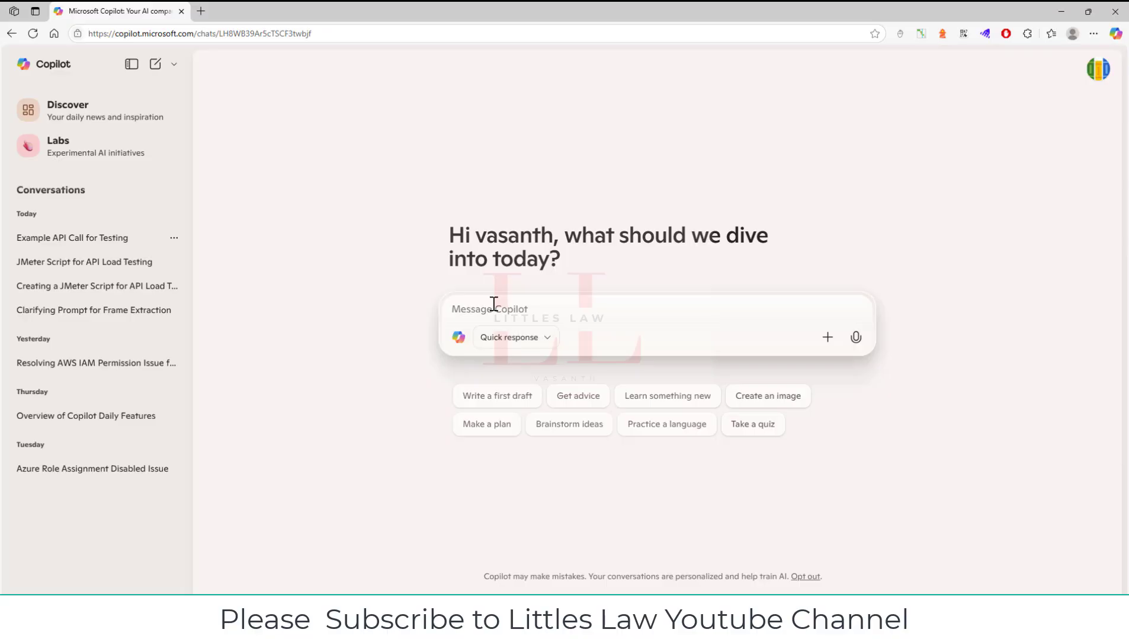
{"action": "type", "text": "Write a JMe"}
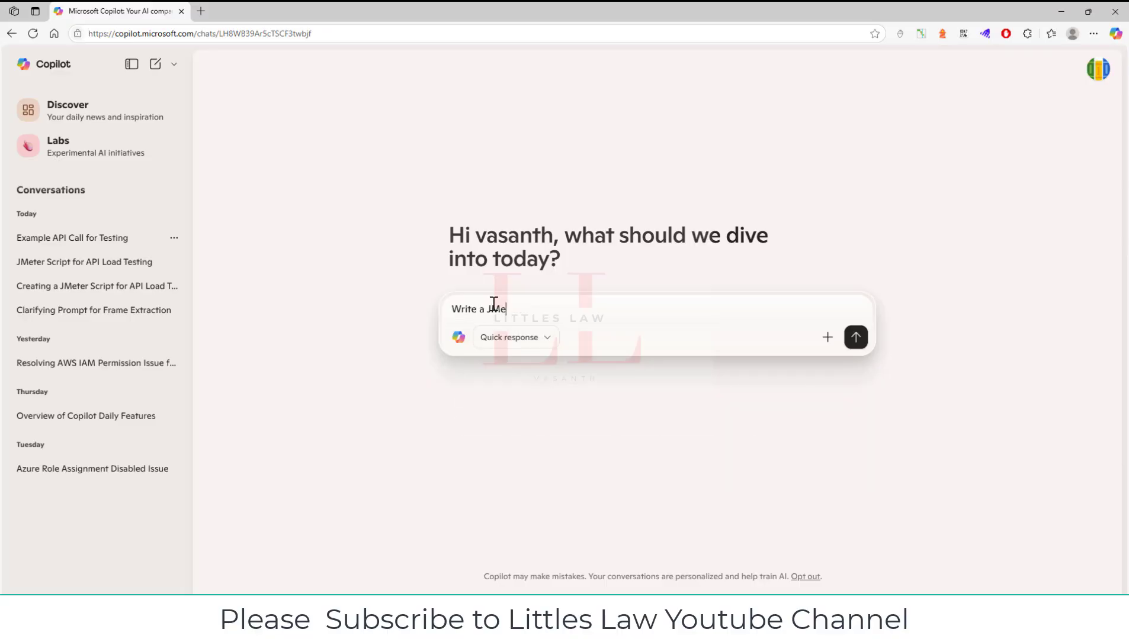
{"action": "type", "text": "ter Script"}
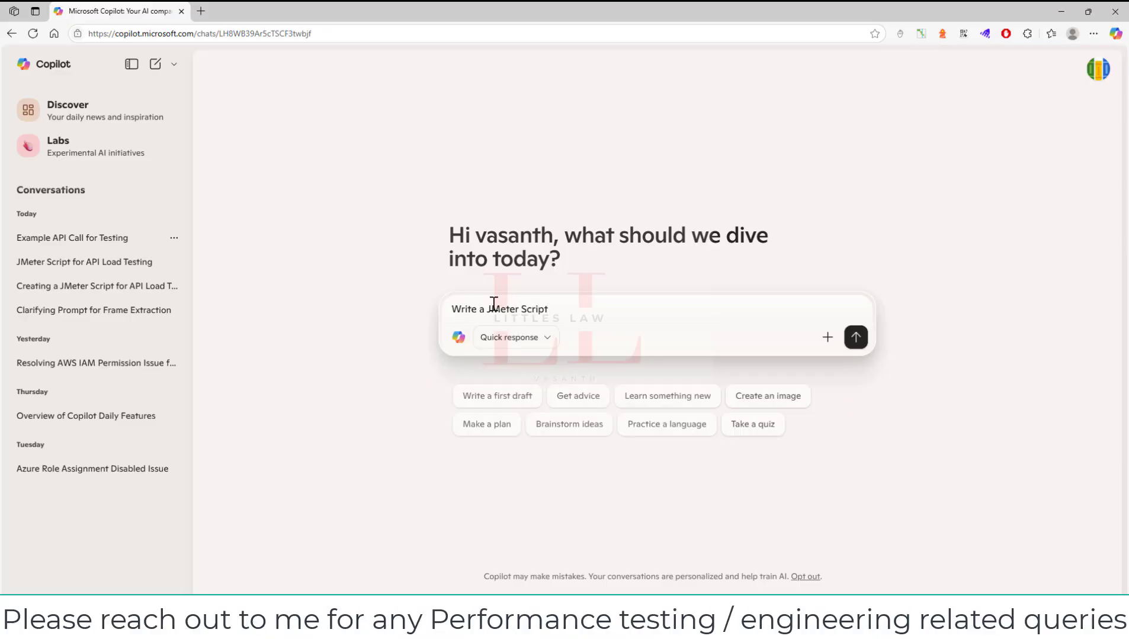
{"action": "type", "text": " for the following api call "}
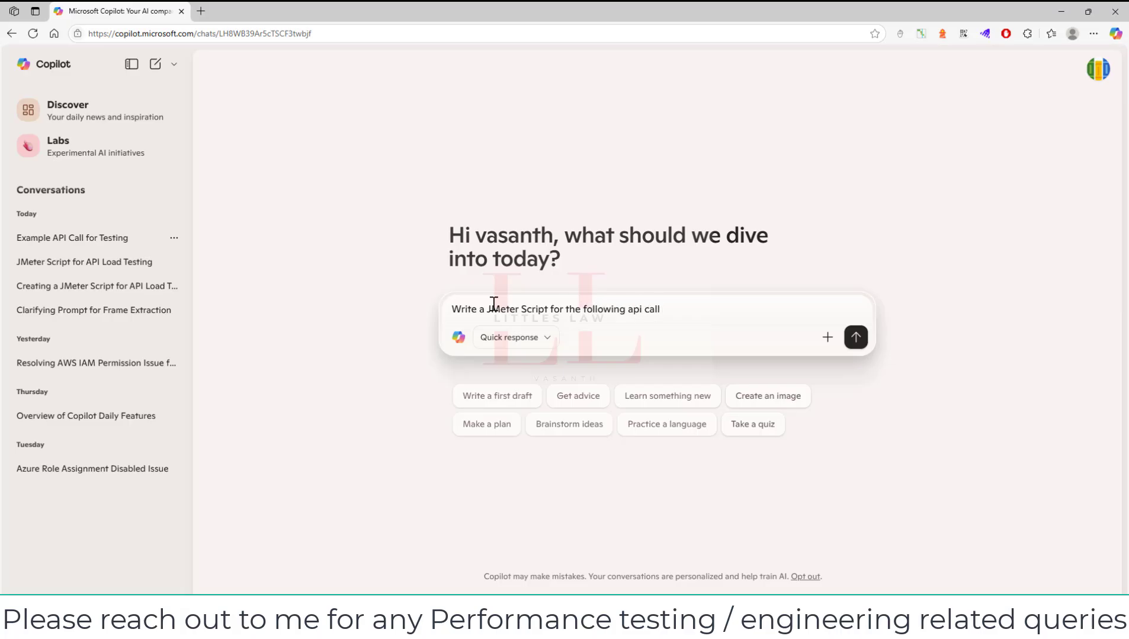
{"action": "type", "text": ", its a get request"}
{"action": "key", "text": "super+v"}
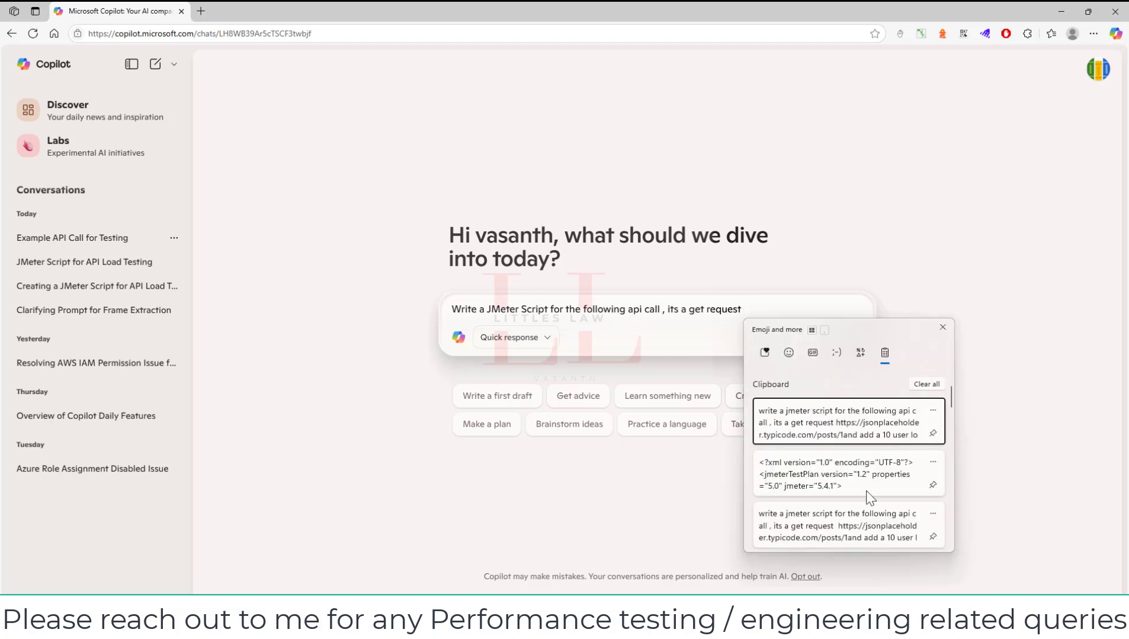
{"action": "scroll", "coordinate": [809, 479], "scroll_direction": "down", "scroll_amount": 5}
{"action": "scroll", "coordinate": [820, 532], "scroll_direction": "down", "scroll_amount": 10}
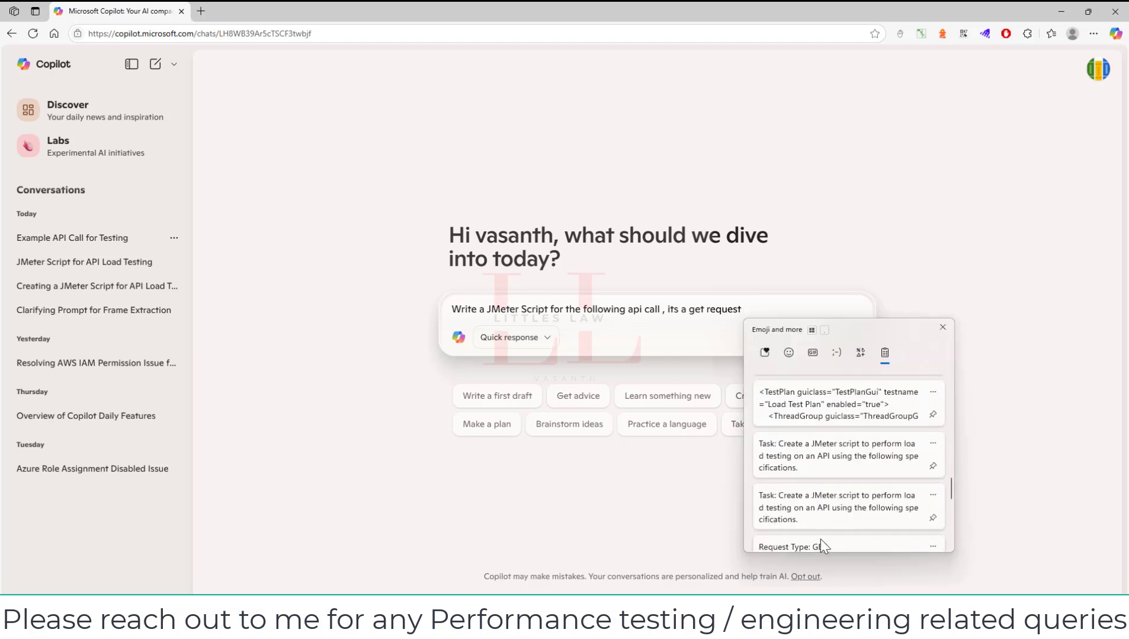
{"action": "left_click", "coordinate": [821, 529]}
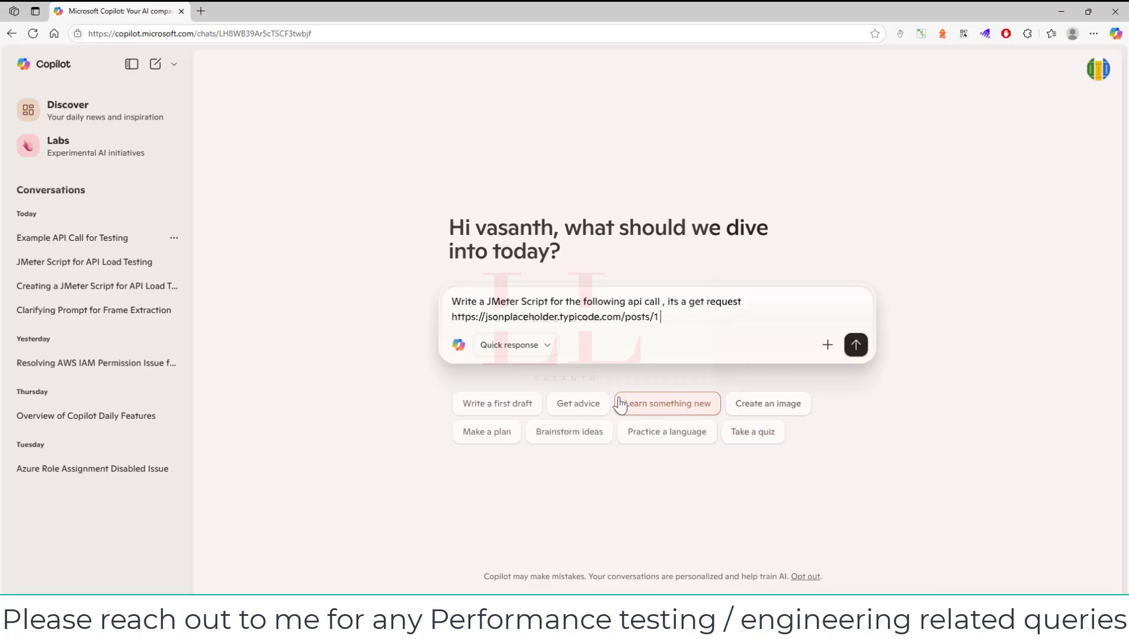
- Add a 10-user load, 30 s ramp-up, 30-minute run and View Results Tree/Summary Report listeners
{"action": "type", "text": "and a 10 user load with 30 se"}
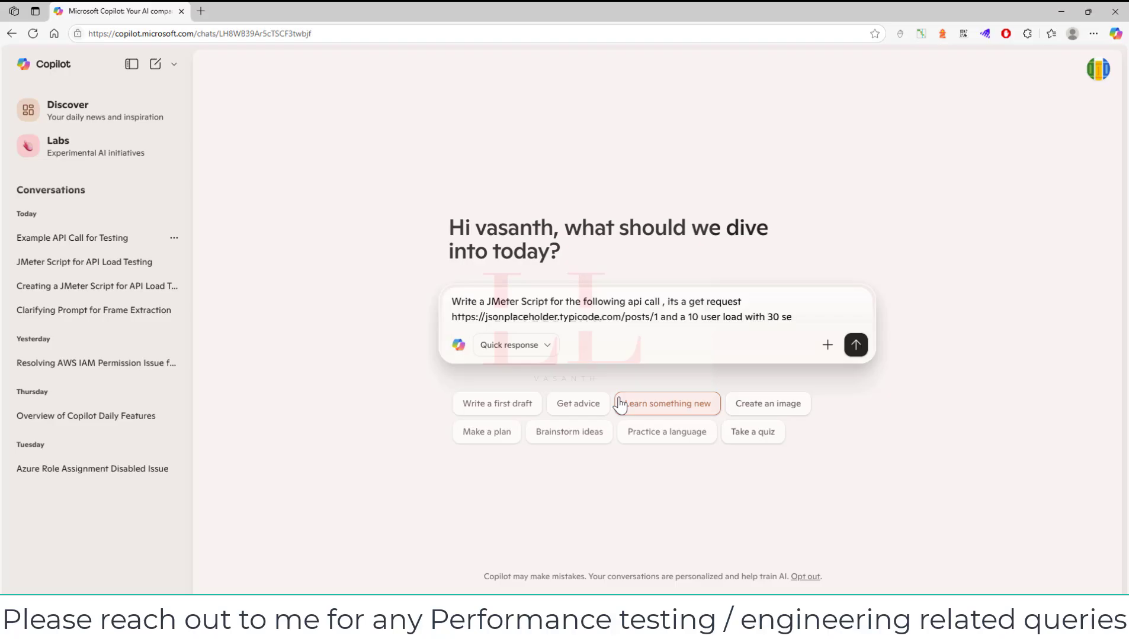
{"action": "type", "text": "conds of rampup time"}
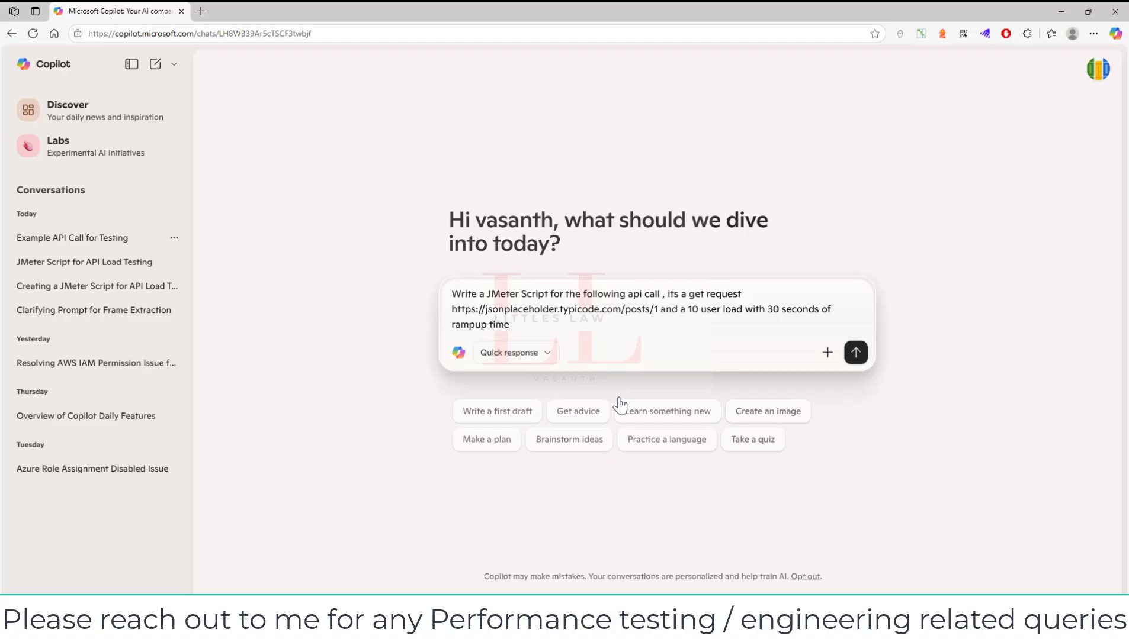
{"action": "type", "text": " and run it for 30 minutes , i"}
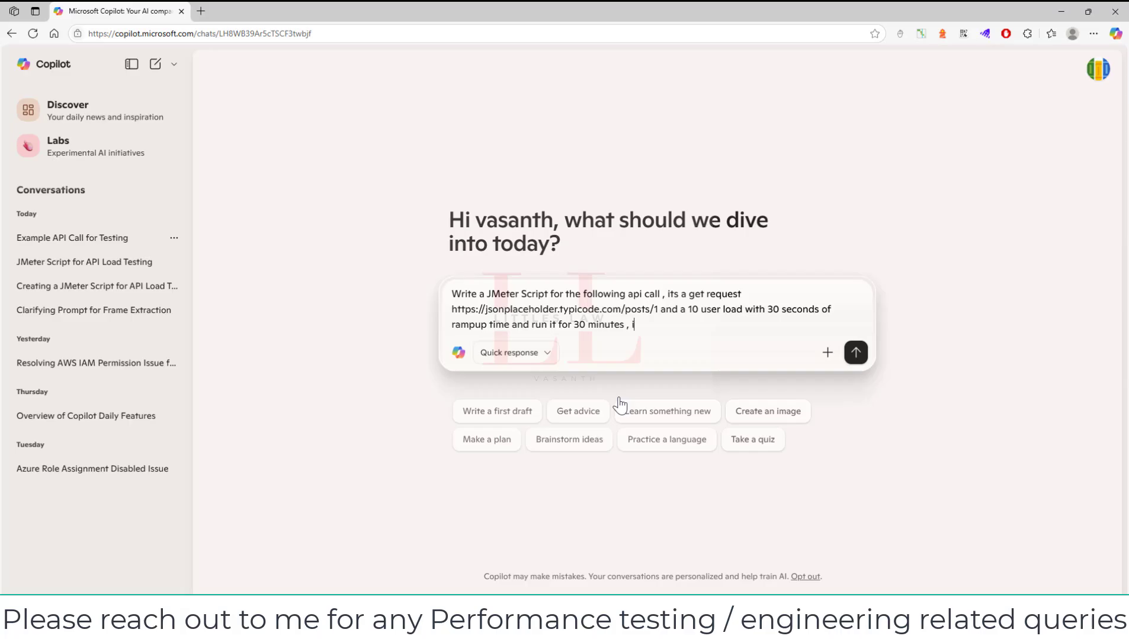
{"action": "type", "text": "need a view results tree for deb"}
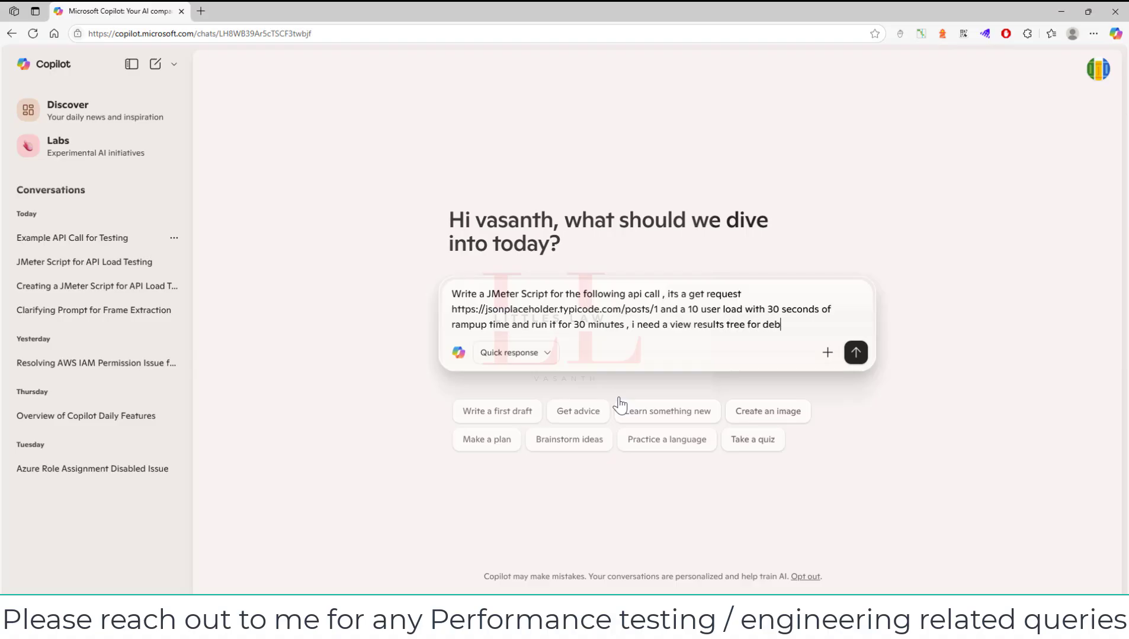
{"action": "type", "text": "ugging and summary report"}
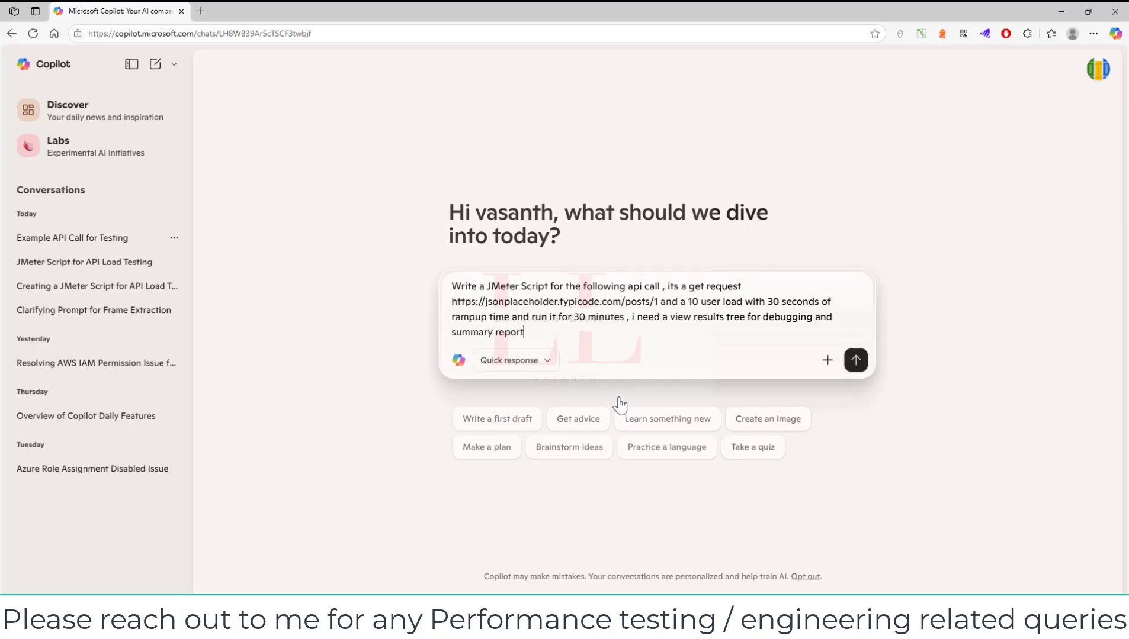
{"action": "type", "text": " listener to check the response time"}
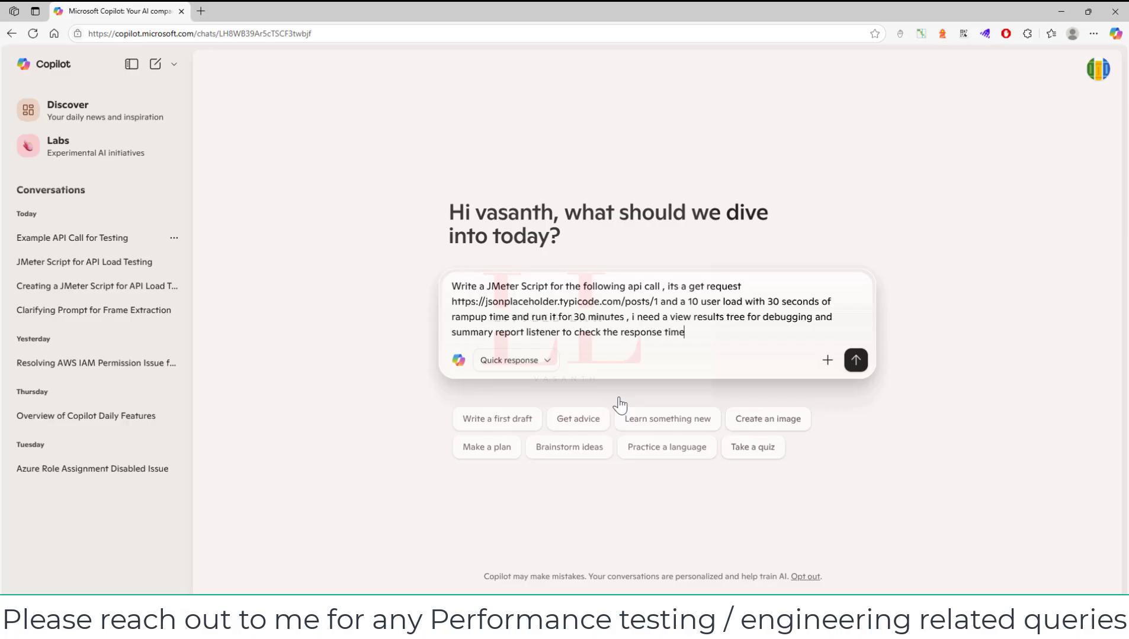
- Send the prompt and review the returned JMX plan with 10 threads and 1800-second duration
{"action": "key", "text": "Return"}
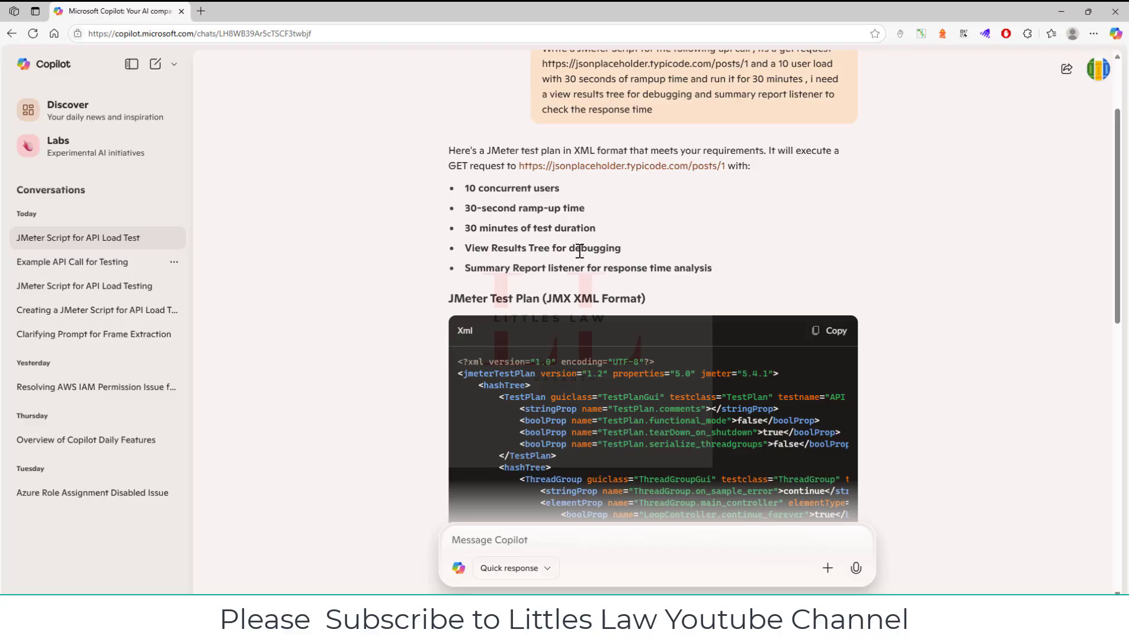
{"action": "left_click_drag", "start_coordinate": [494, 267], "coordinate": [714, 272]}
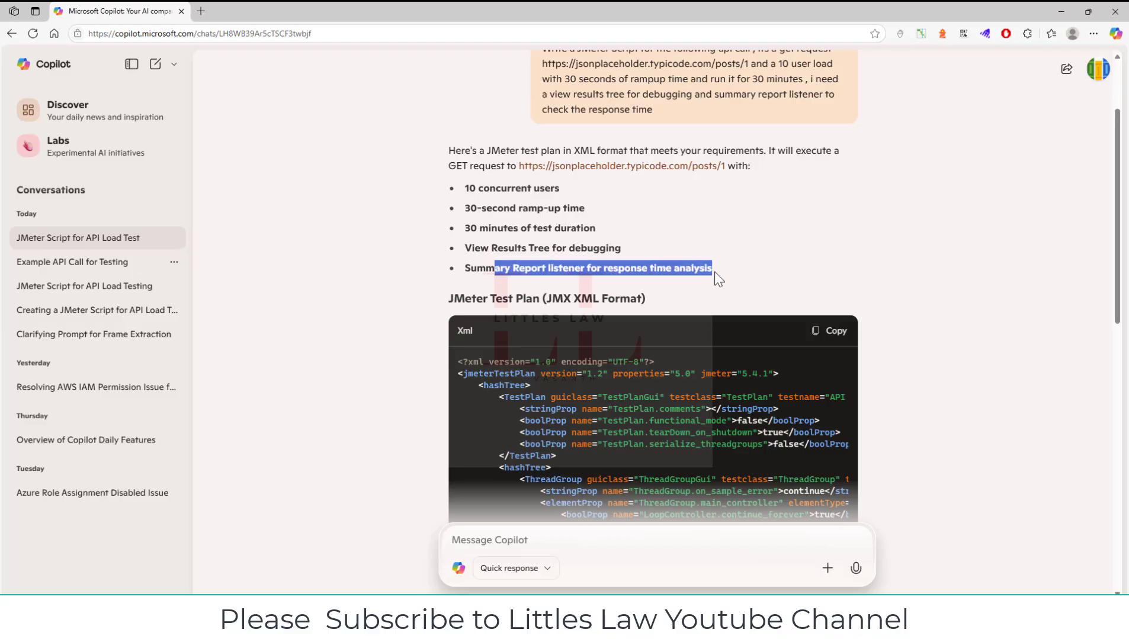
{"action": "scroll", "coordinate": [631, 282], "scroll_direction": "down", "scroll_amount": 2}
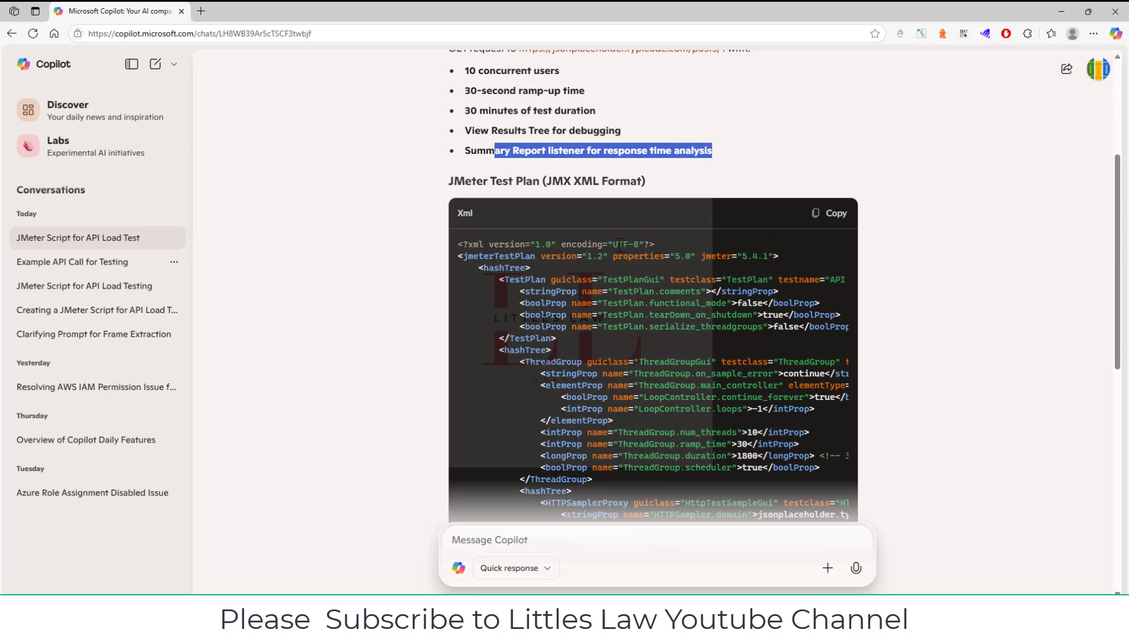
{"action": "left_click_drag", "start_coordinate": [617, 244], "coordinate": [635, 244]}
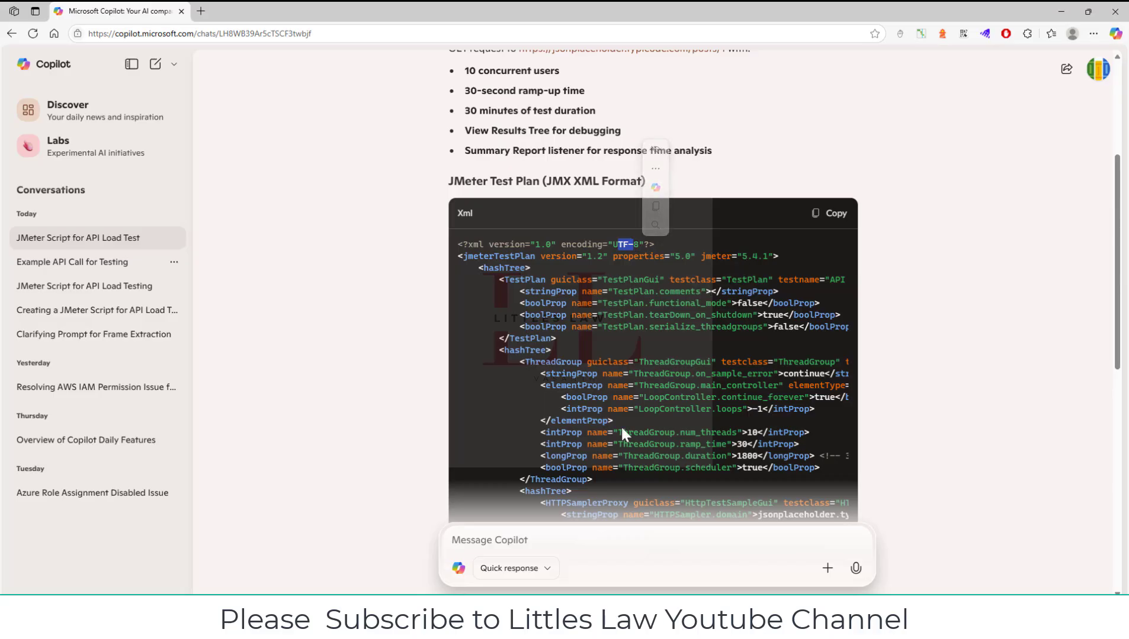
{"action": "left_click", "coordinate": [538, 414]}
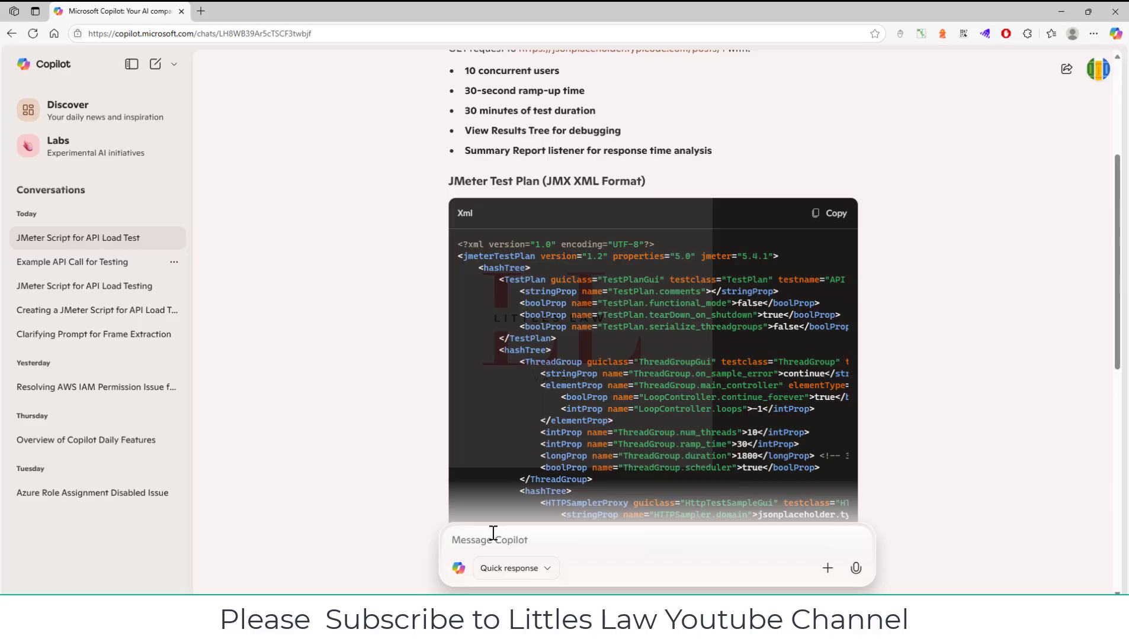
- Ask Copilot to 'migrate script to 5.6.3 version'
{"action": "type", "text": "migrat"}
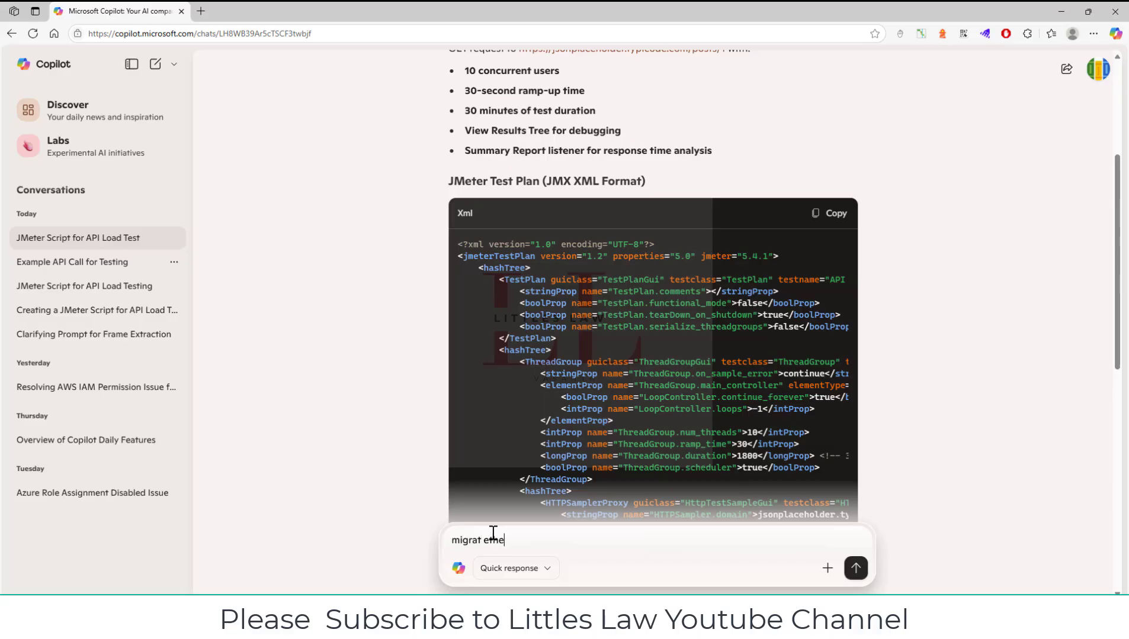
{"action": "type", "text": "e script to 5.6.3 version"}
{"action": "key", "text": "Return"}
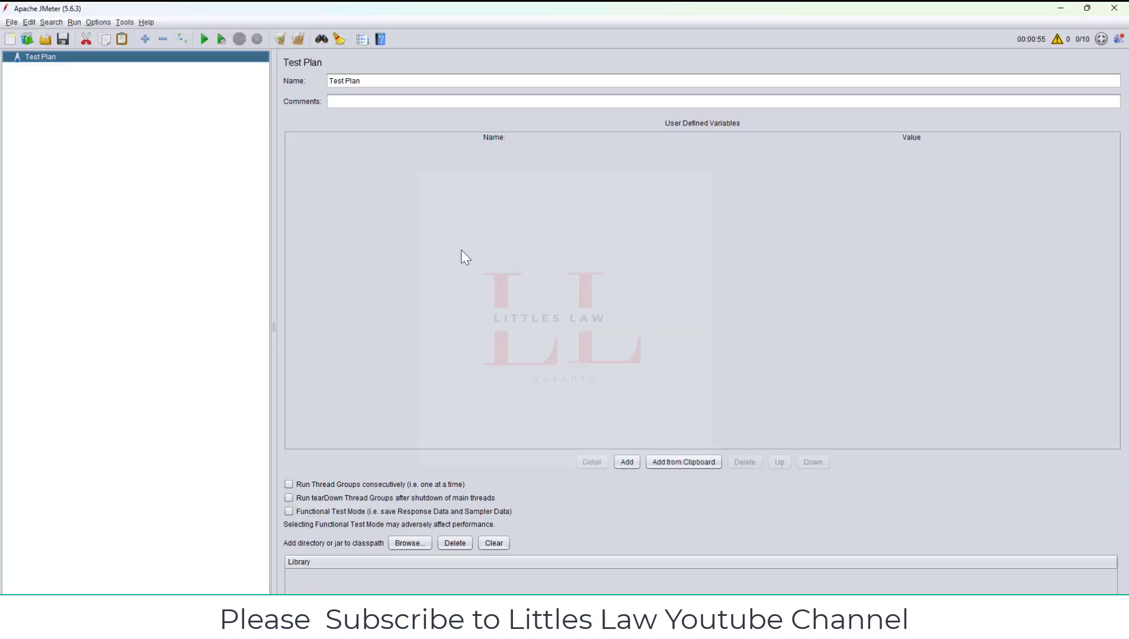
- Confirm in About Apache JMeter that version 5.6.3 is installed, then minimize JMeter
{"action": "left_click", "coordinate": [144, 22]}
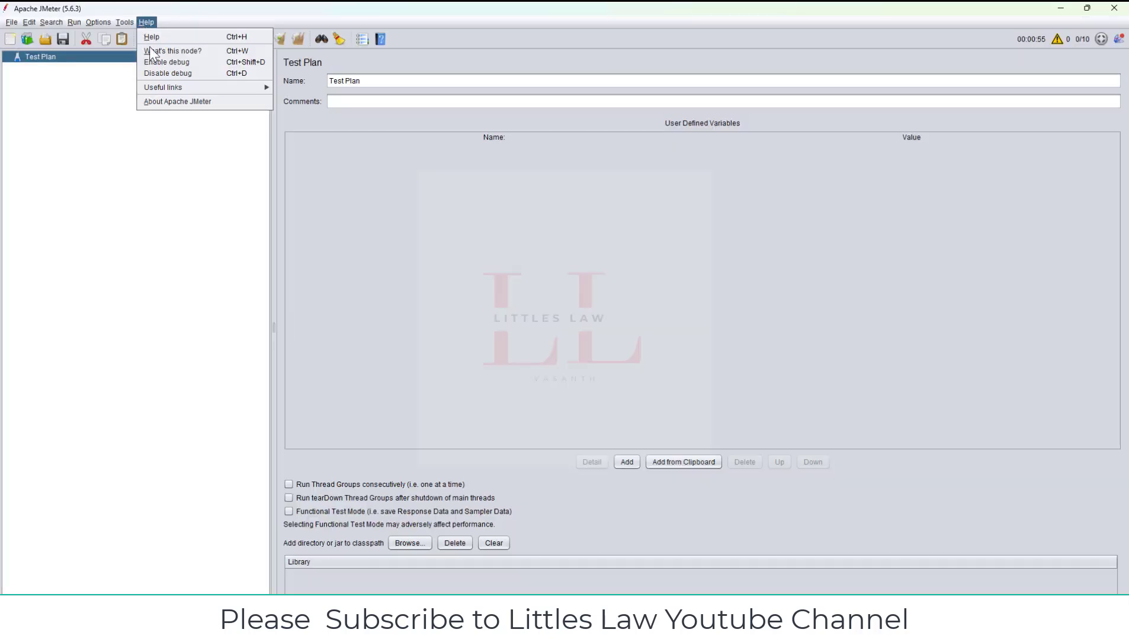
{"action": "left_click", "coordinate": [170, 104]}
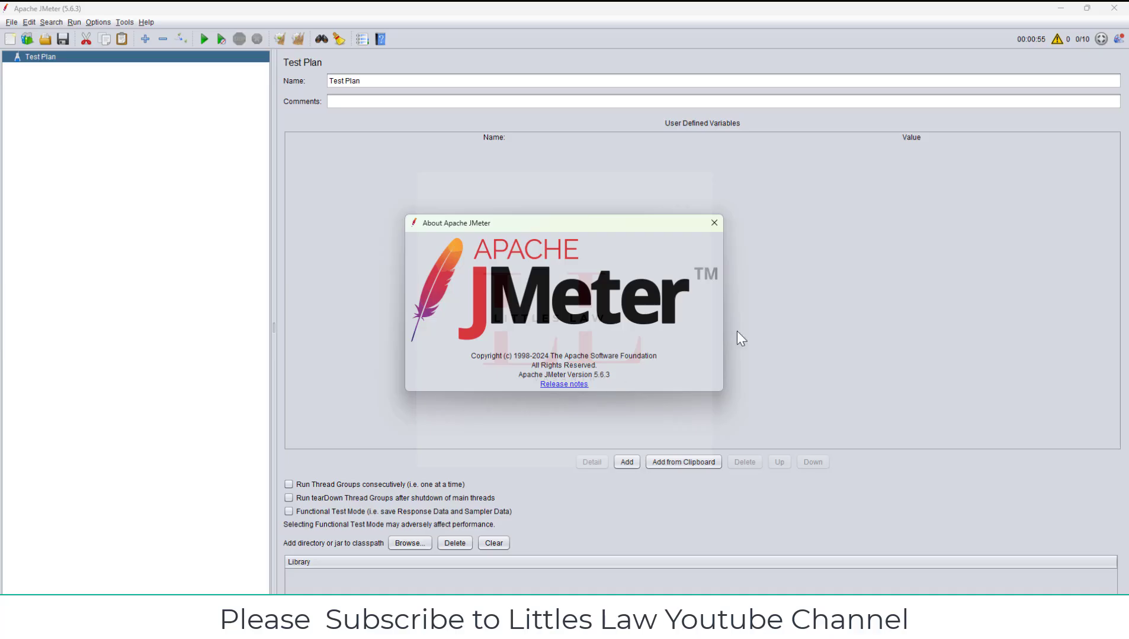
{"action": "left_click", "coordinate": [713, 223]}
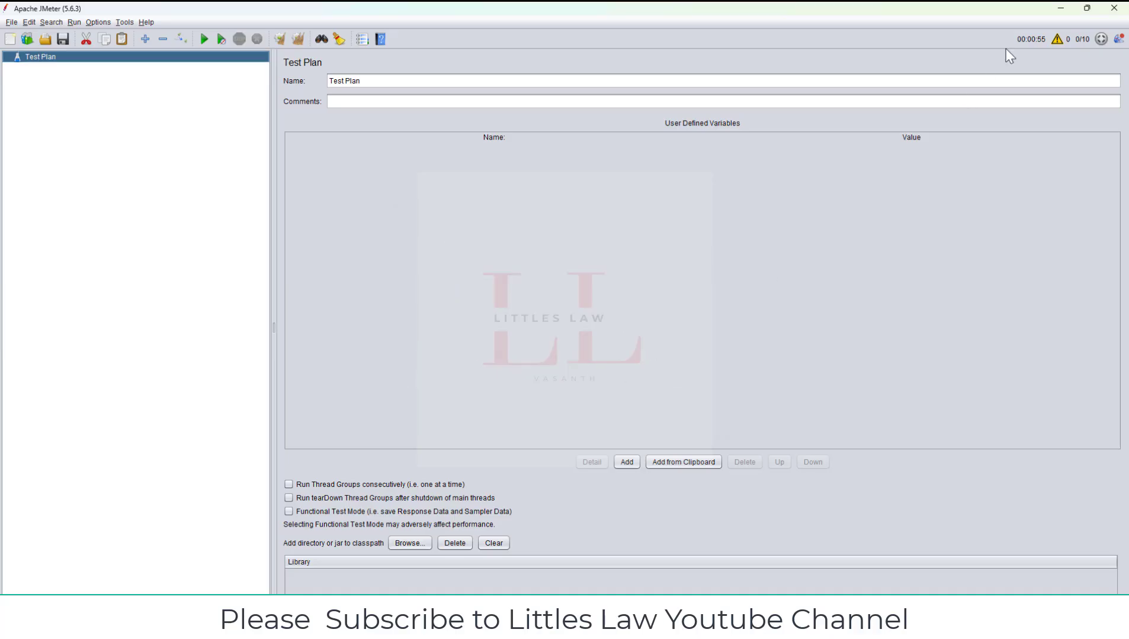
{"action": "left_click", "coordinate": [1059, 9]}
- Copy Copilot's 5.6.3 XML test plan into a new, maximized Notepad++ tab
{"action": "scroll", "coordinate": [650, 407], "scroll_direction": "down", "scroll_amount": 13}
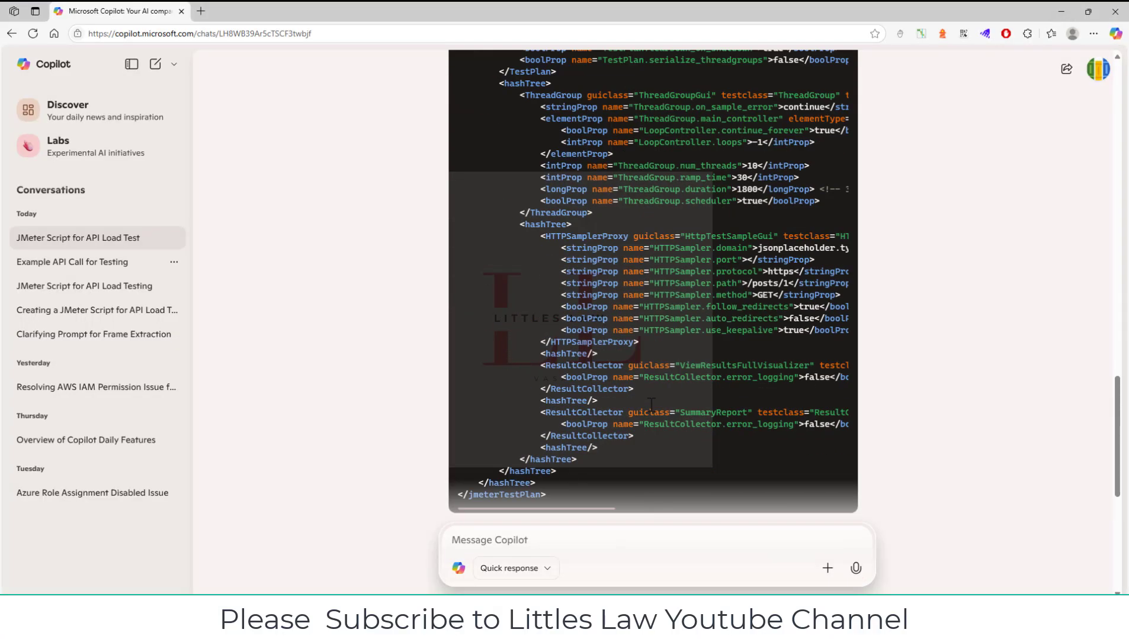
{"action": "scroll", "coordinate": [650, 403], "scroll_direction": "up", "scroll_amount": 7}
{"action": "scroll", "coordinate": [656, 388], "scroll_direction": "up", "scroll_amount": 5}
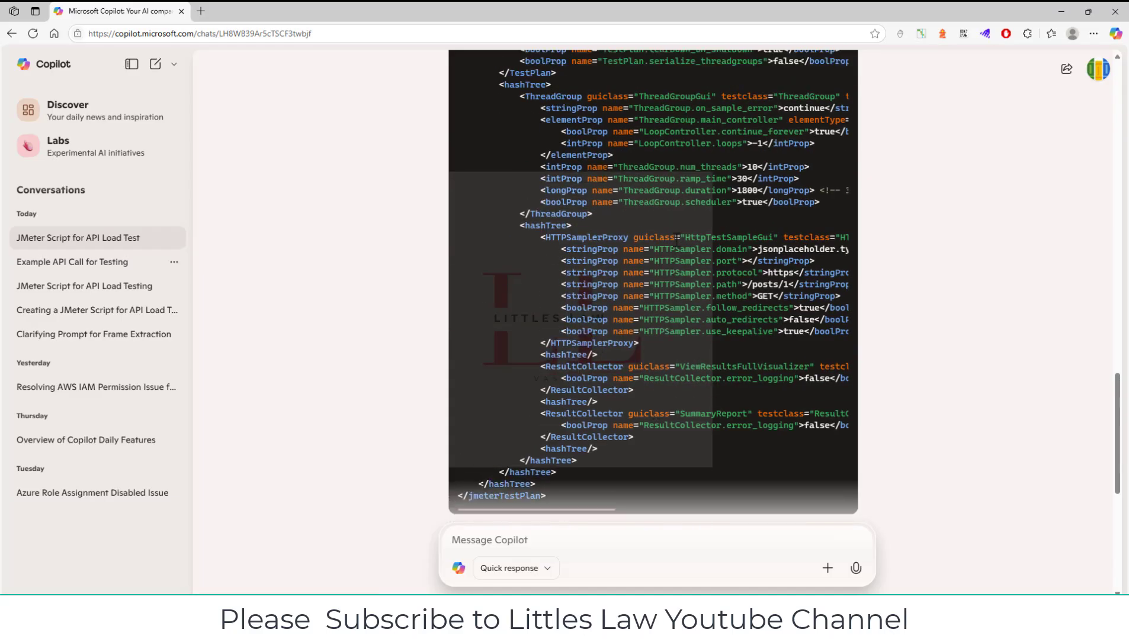
{"action": "left_click", "coordinate": [825, 174]}
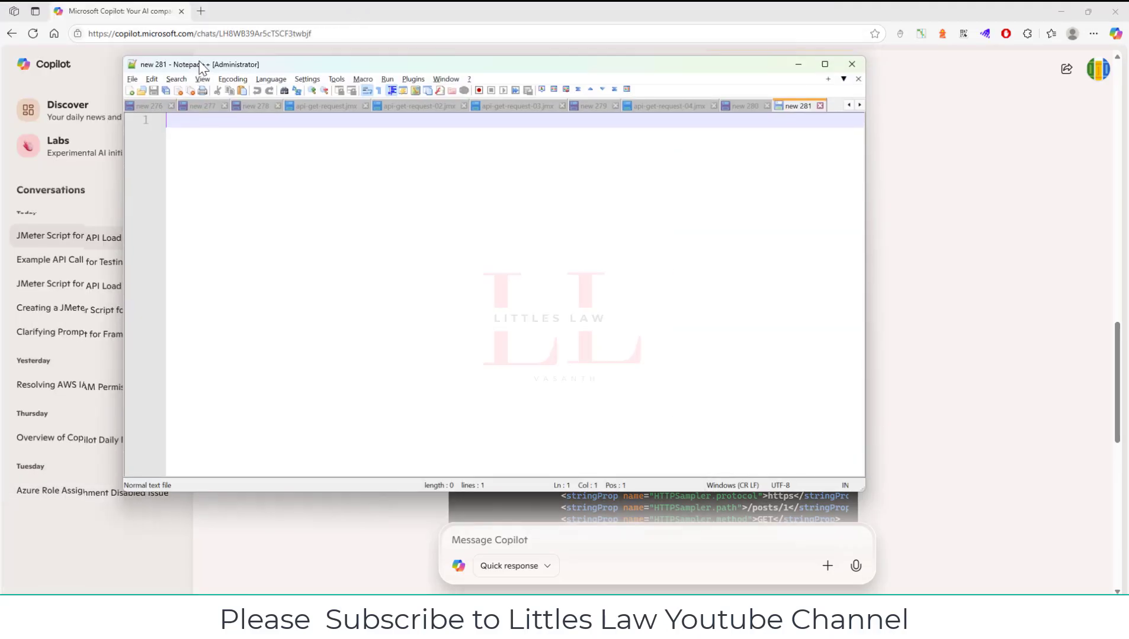
{"action": "double_click", "coordinate": [204, 64]}
{"action": "key", "text": "ctrl+v"}
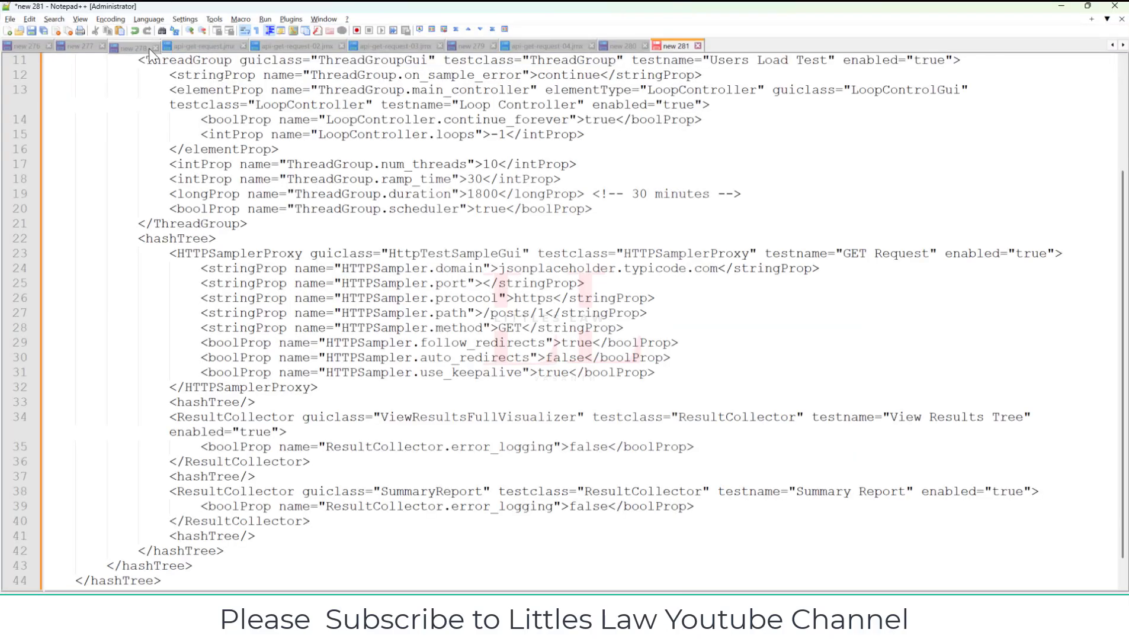
- Save the file as api-get-request-05.jmx using the All types (*.*) file type
{"action": "left_click", "coordinate": [34, 35]}
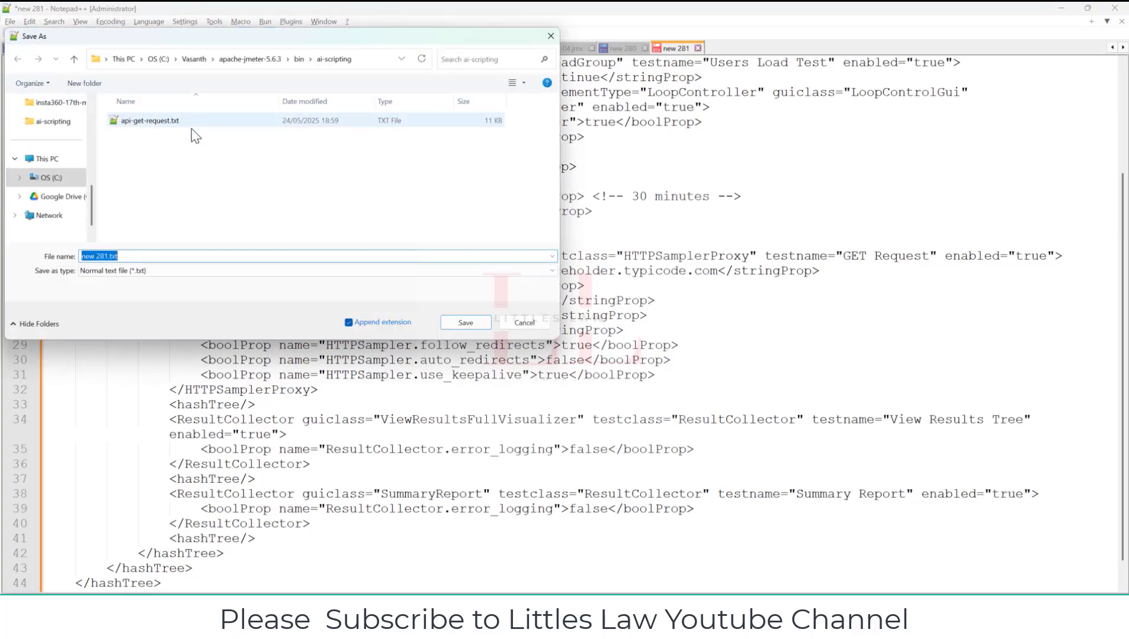
{"action": "left_click", "coordinate": [150, 270]}
{"action": "left_click", "coordinate": [119, 281]}
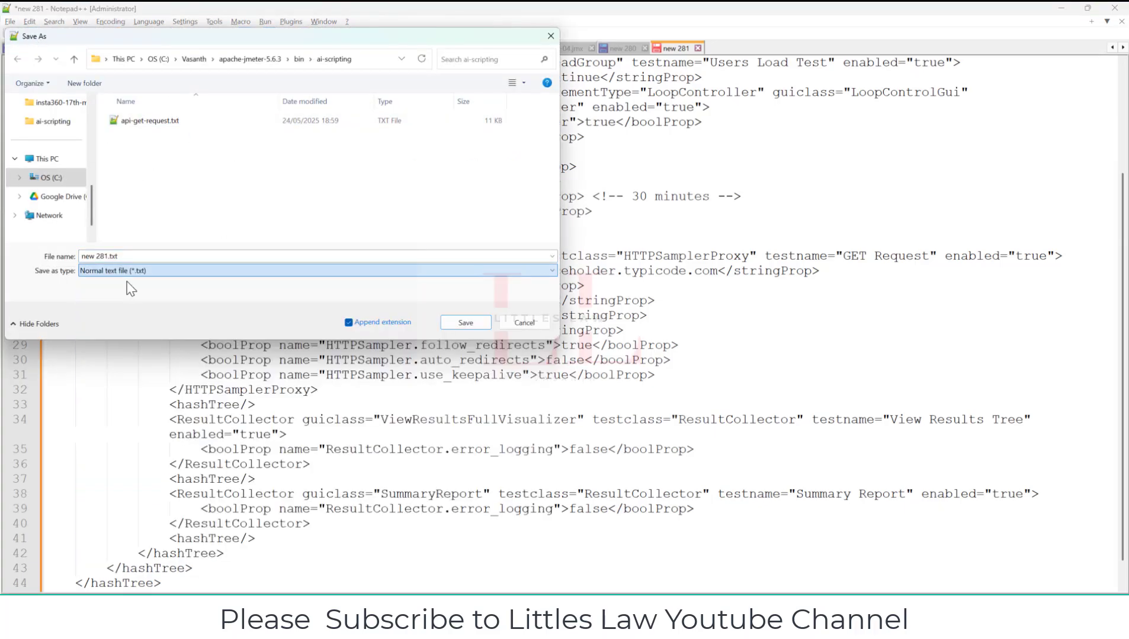
{"action": "type", "text": "api"}
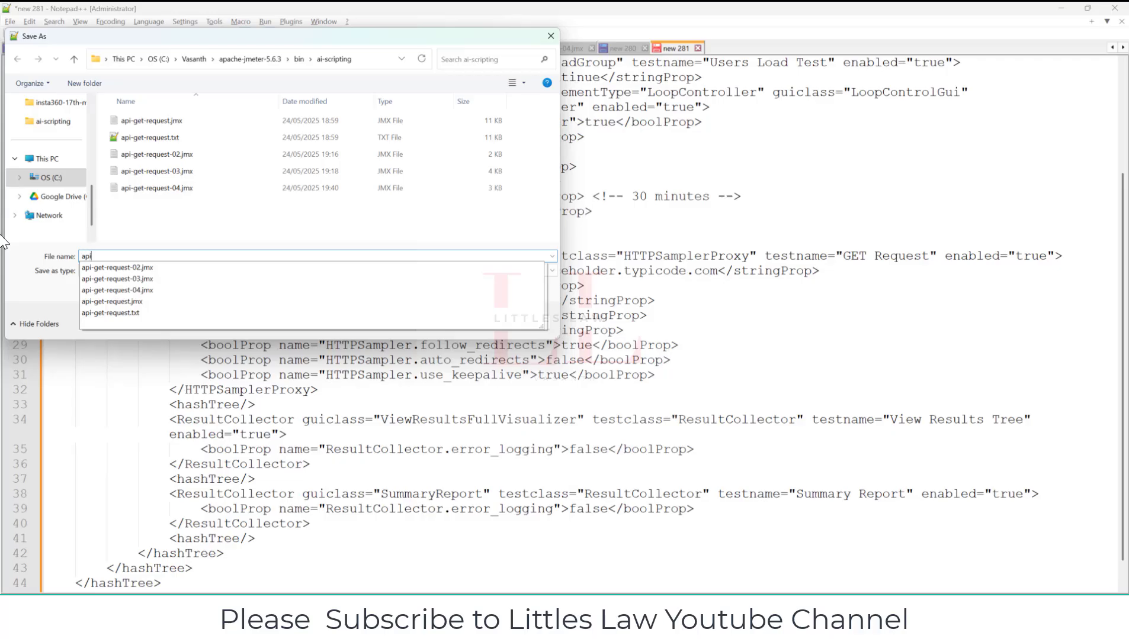
{"action": "type", "text": "-get-request-05.jmx"}
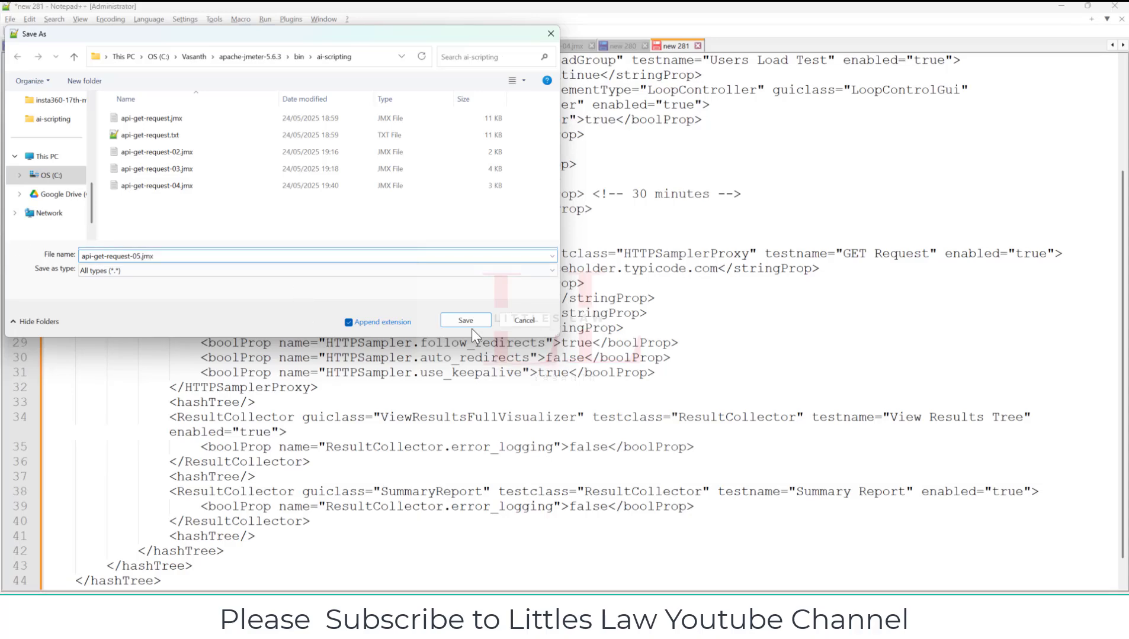
{"action": "left_click", "coordinate": [466, 326]}
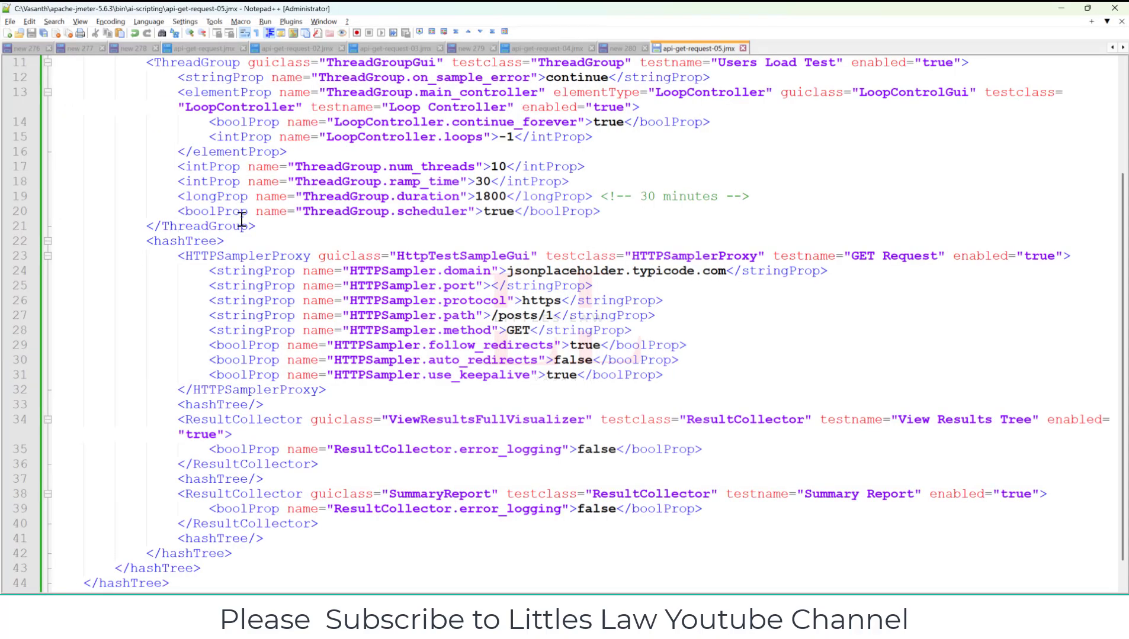
- Scroll through the saved api-get-request-05.jmx XML to review its contents
{"action": "scroll", "coordinate": [294, 248], "scroll_direction": "up", "scroll_amount": 4}
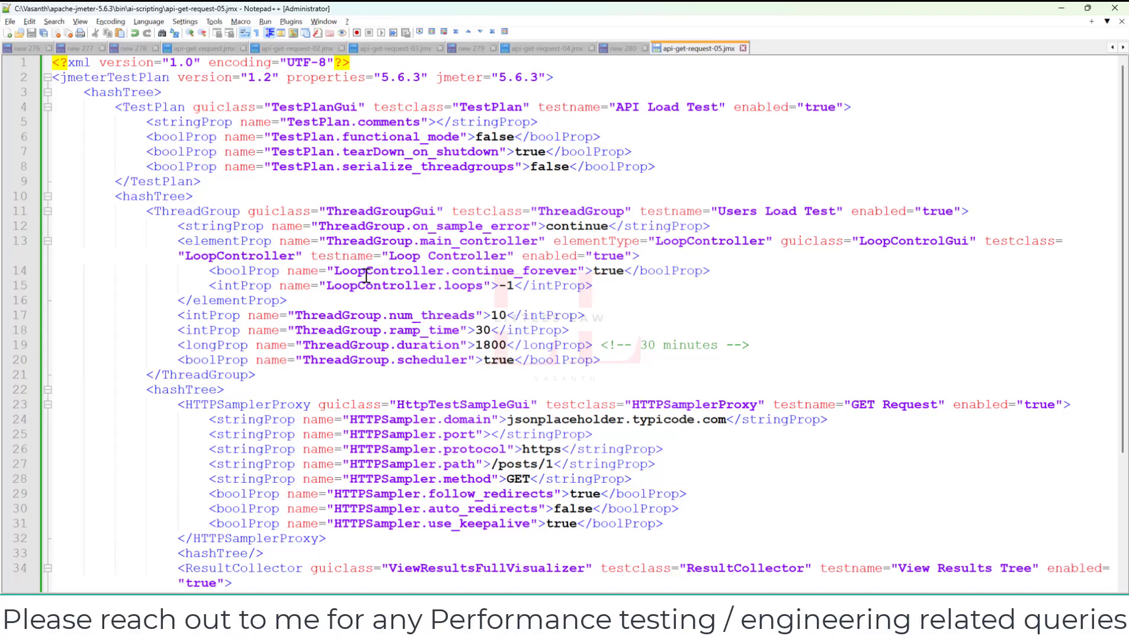
{"action": "scroll", "coordinate": [506, 341], "scroll_direction": "down", "scroll_amount": 4}
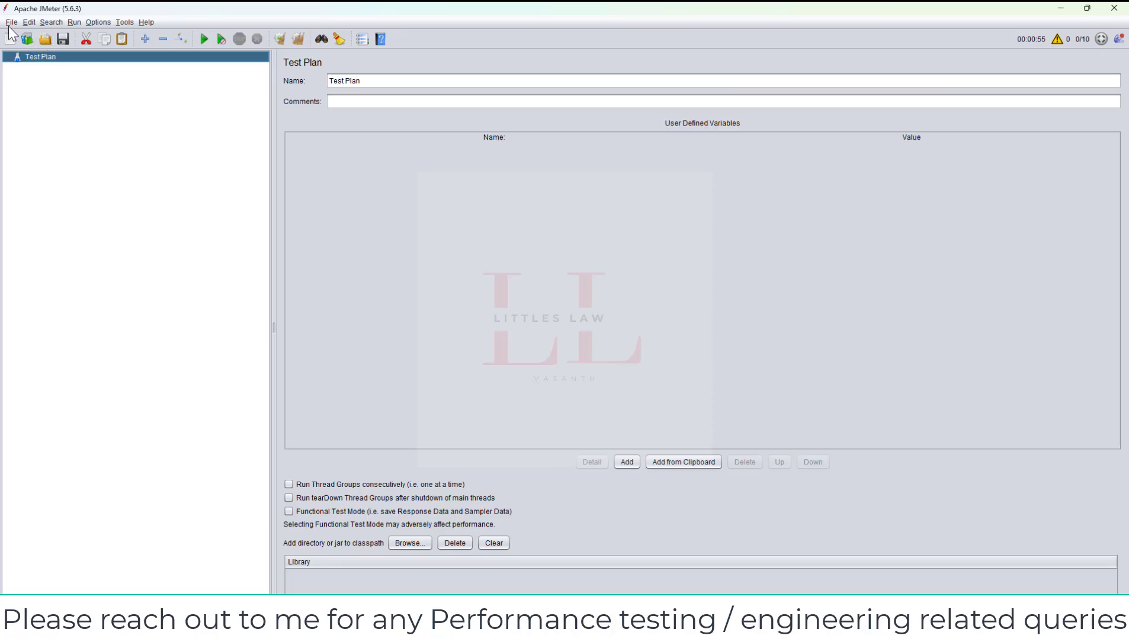
- Open api-get-request-05.jmx in JMeter
{"action": "left_click", "coordinate": [11, 22]}
{"action": "left_click", "coordinate": [23, 58]}
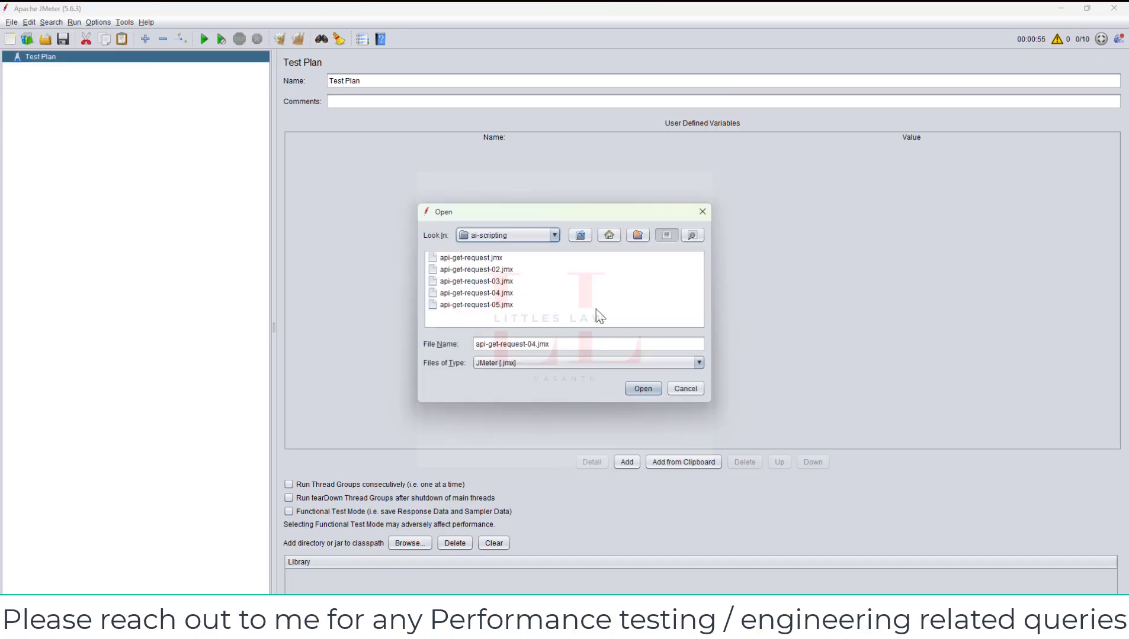
{"action": "double_click", "coordinate": [505, 304]}
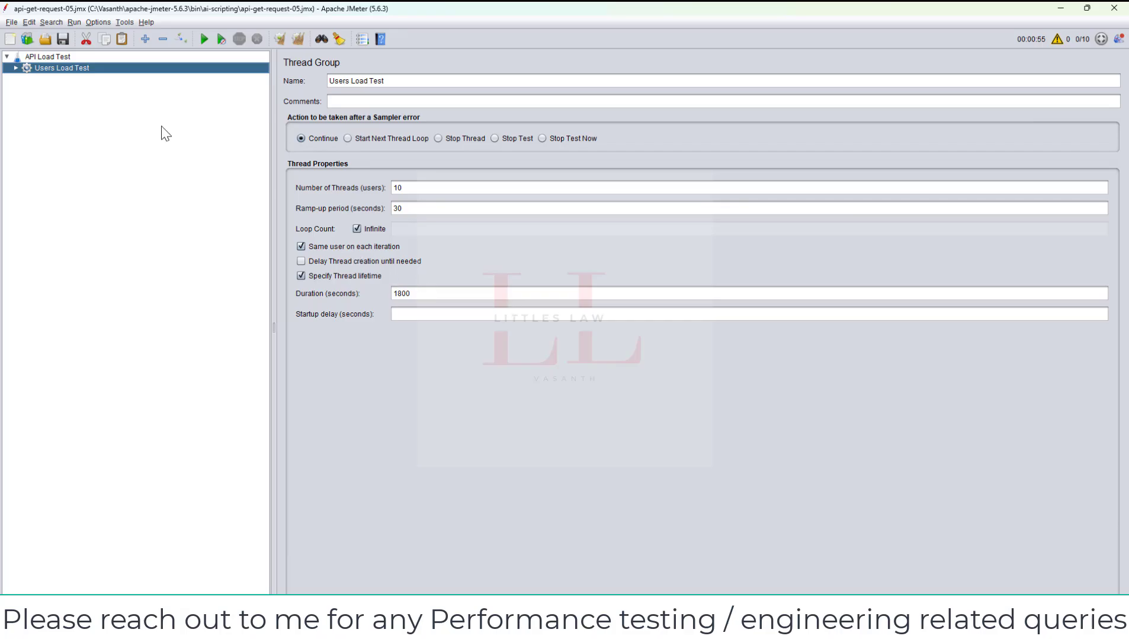
- Verify the thread group's 10 threads, 30-second ramp-up and 1800-second duration, and dismiss the GUI error
{"action": "double_click", "coordinate": [425, 188]}
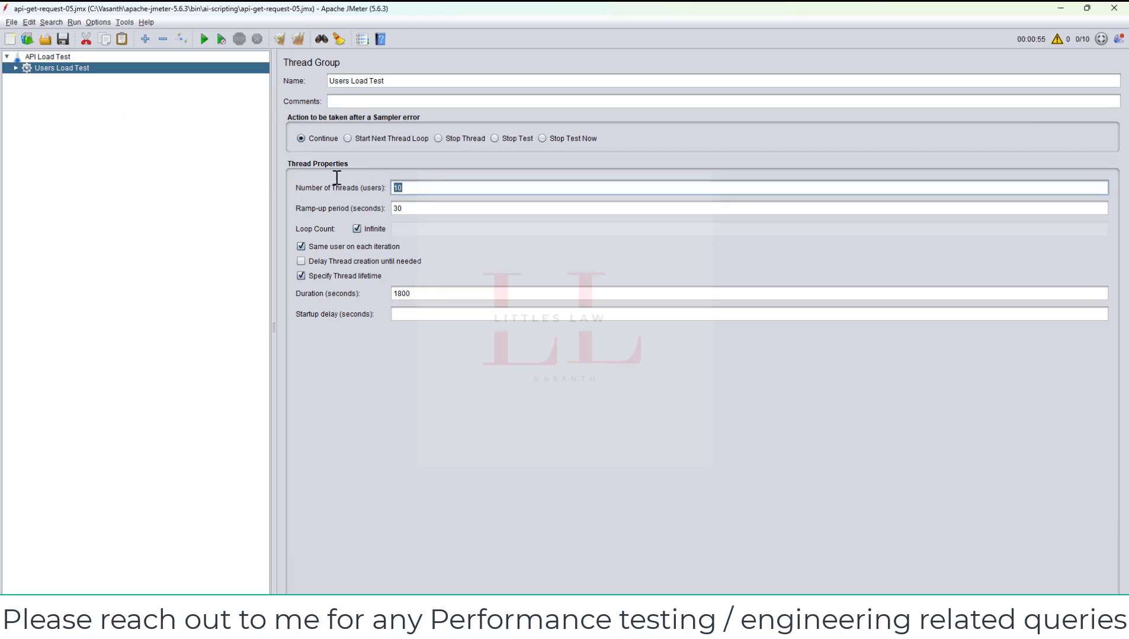
{"action": "double_click", "coordinate": [420, 209]}
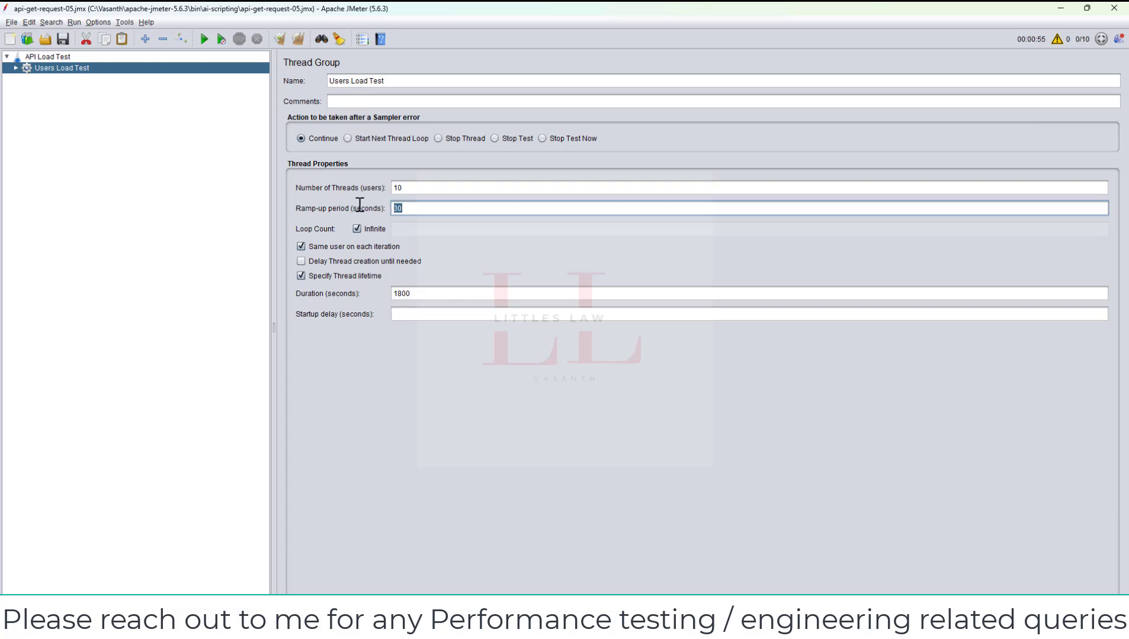
{"action": "double_click", "coordinate": [423, 294]}
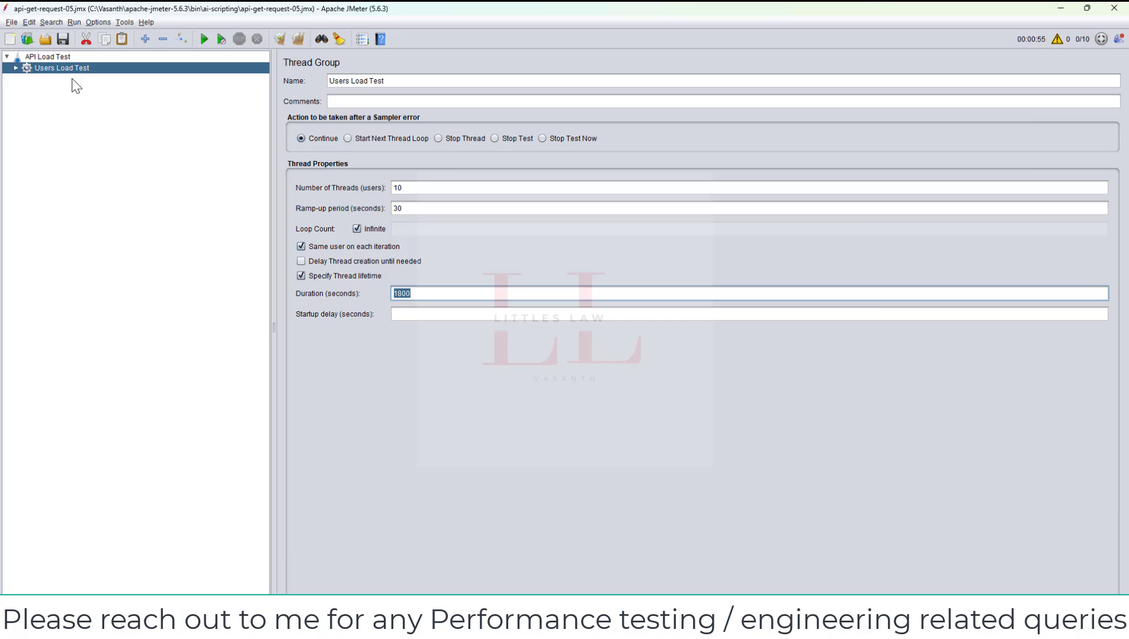
{"action": "left_click", "coordinate": [38, 57]}
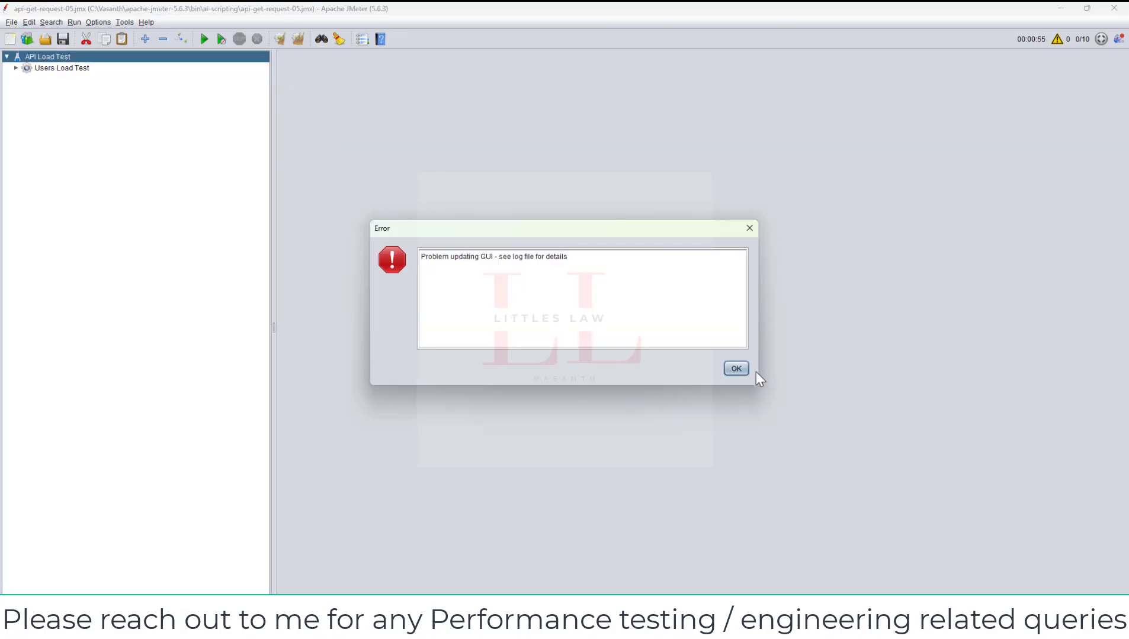
{"action": "left_click", "coordinate": [735, 370]}
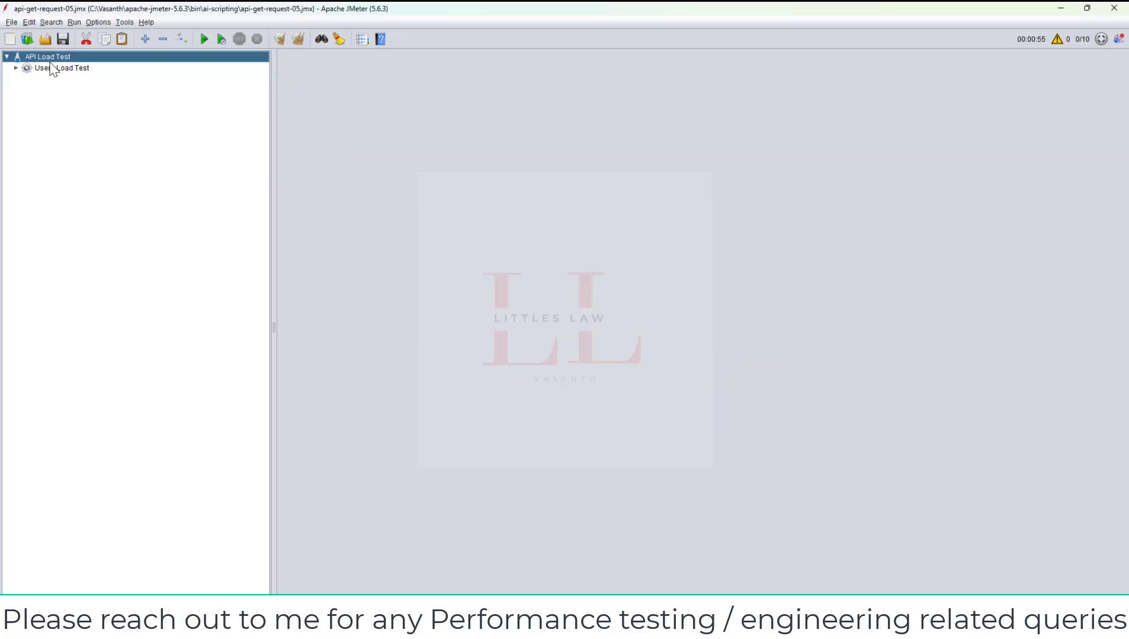
- Expand Users Load Test and check the GET Request uses https, jsonplaceholder.typicode.com and /posts/1
{"action": "left_click", "coordinate": [16, 68]}
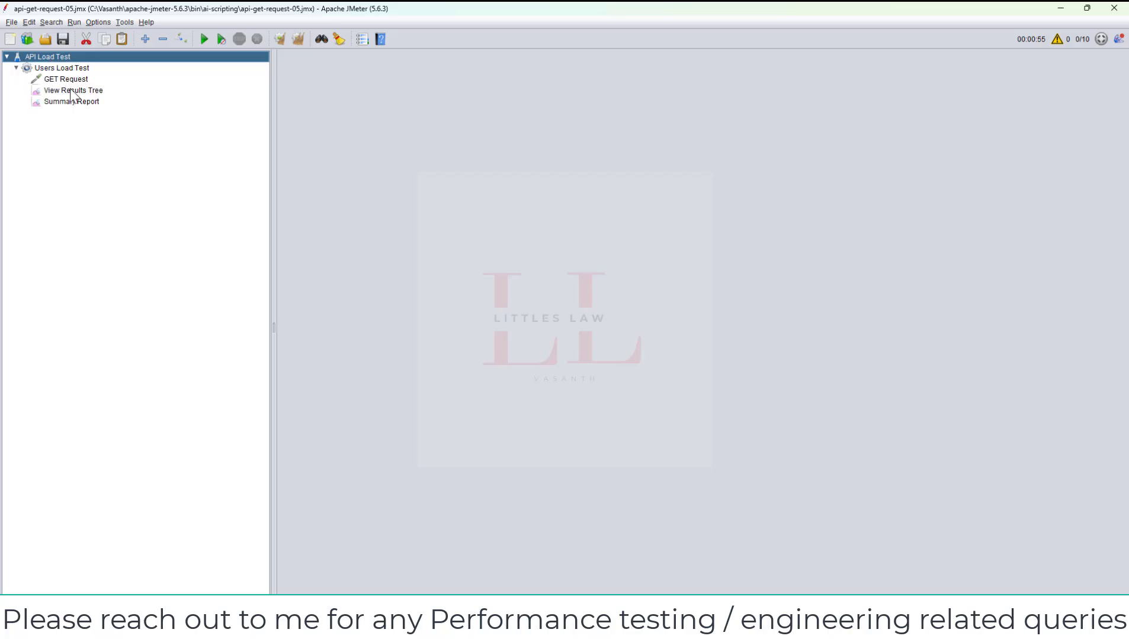
{"action": "left_click", "coordinate": [73, 81]}
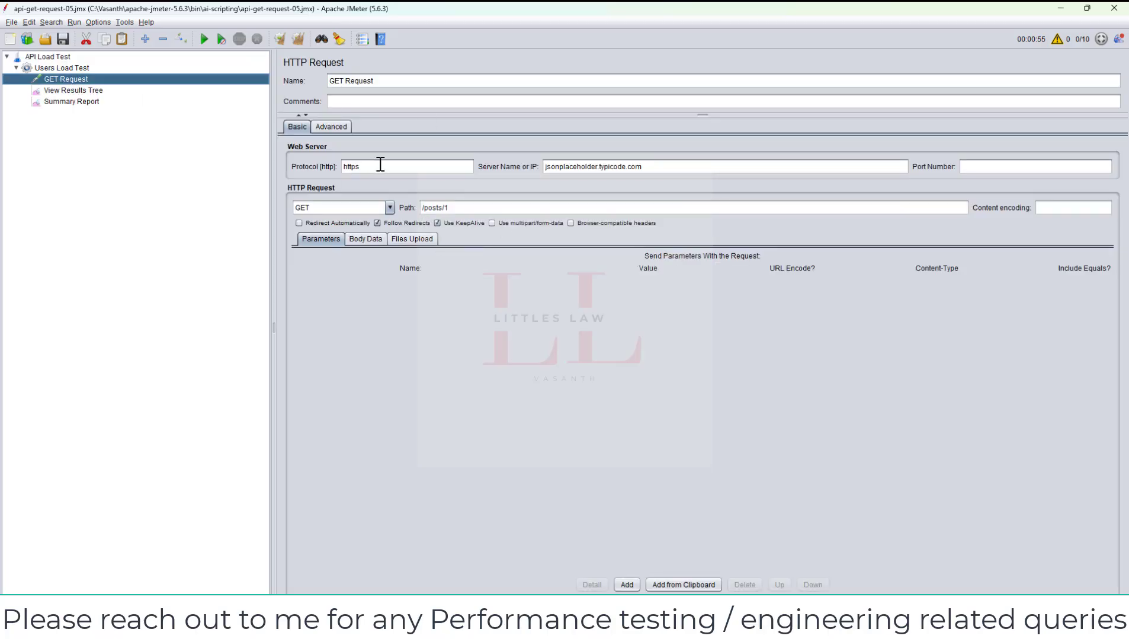
{"action": "left_click_drag", "start_coordinate": [379, 166], "coordinate": [297, 155]}
{"action": "left_click_drag", "start_coordinate": [658, 167], "coordinate": [479, 165]}
{"action": "left_click_drag", "start_coordinate": [462, 208], "coordinate": [292, 209]}
- Inspect the View Results Tree and Summary Report listeners, ending on Users Load Test
{"action": "left_click", "coordinate": [67, 90]}
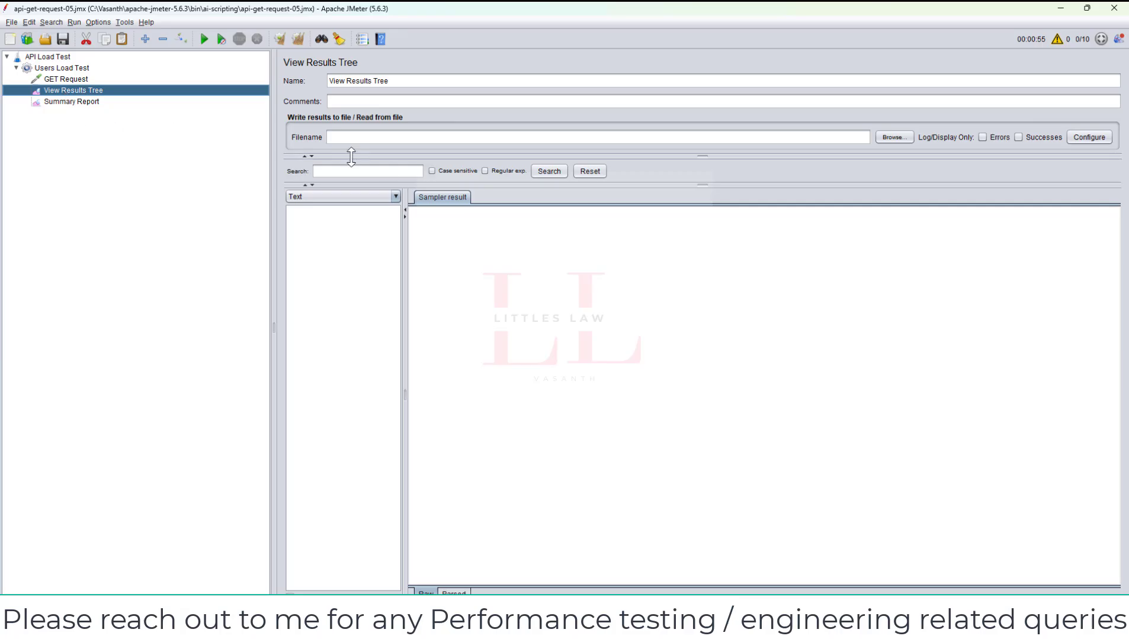
{"action": "left_click", "coordinate": [72, 102]}
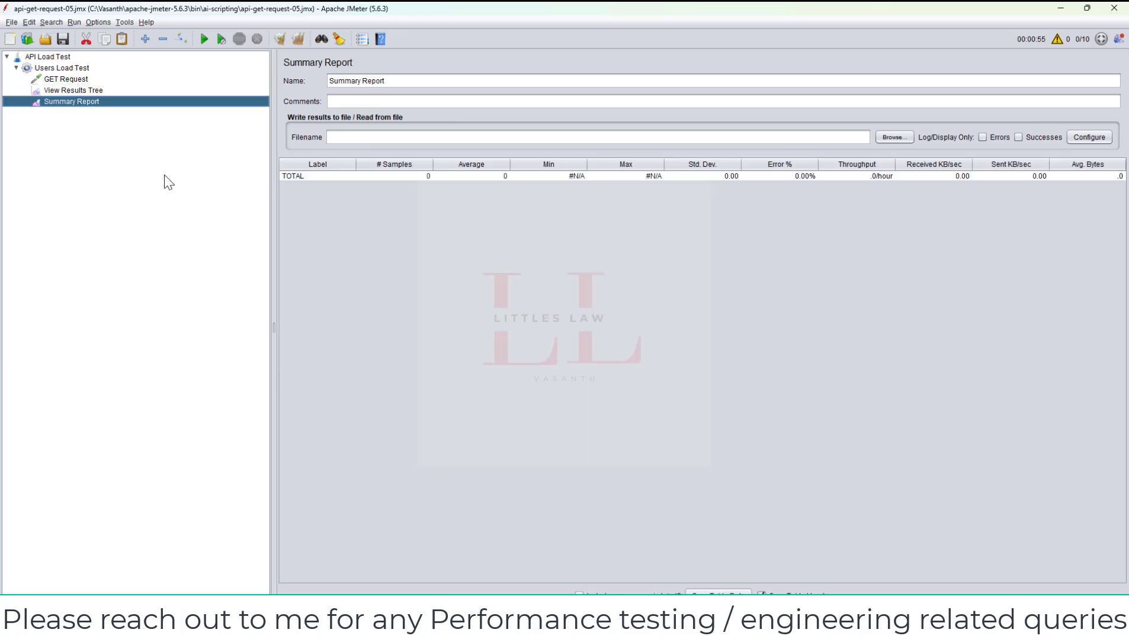
{"action": "left_click", "coordinate": [61, 69]}
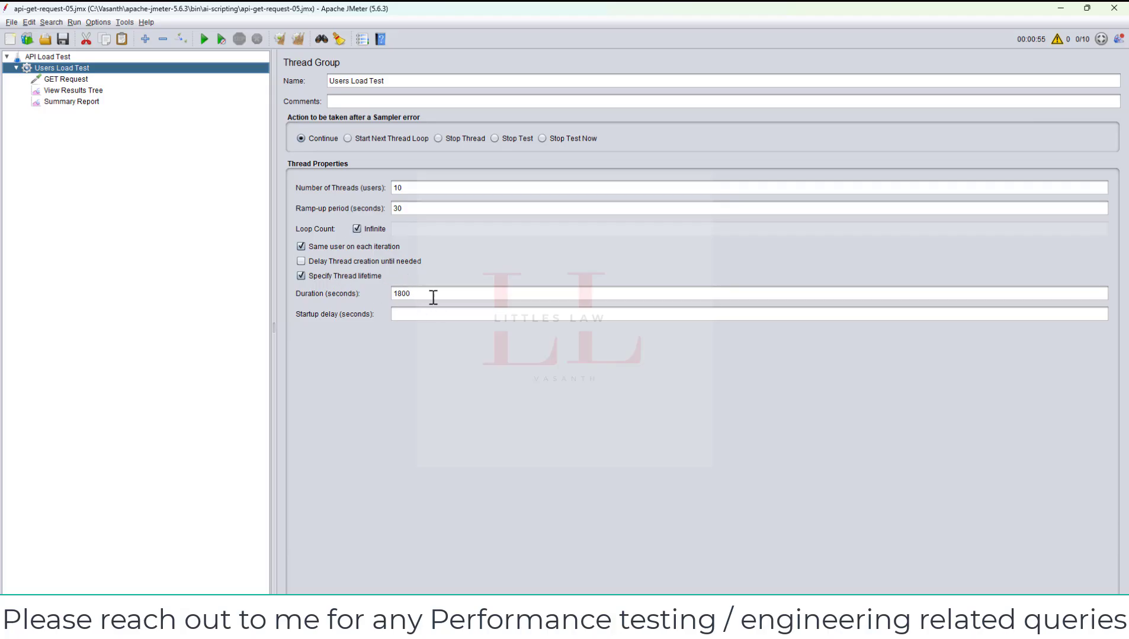
- Turn off the 1800-second thread lifetime and Infinite looping so Users Load Test runs once
{"action": "left_click_drag", "start_coordinate": [433, 297], "coordinate": [280, 276]}
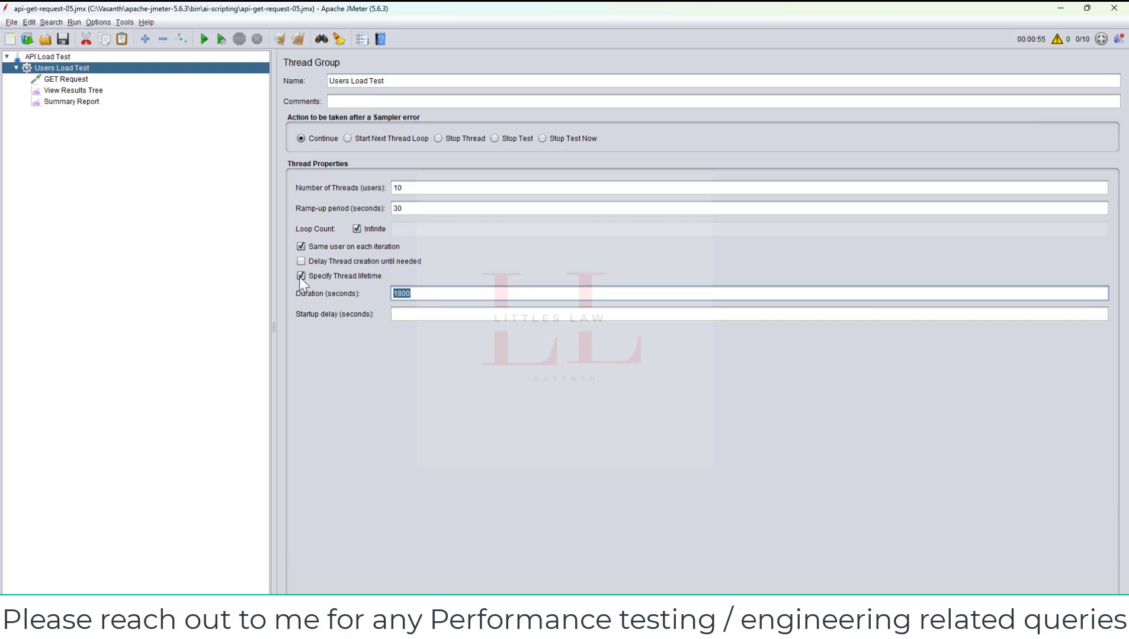
{"action": "left_click", "coordinate": [301, 277]}
{"action": "left_click", "coordinate": [356, 229]}
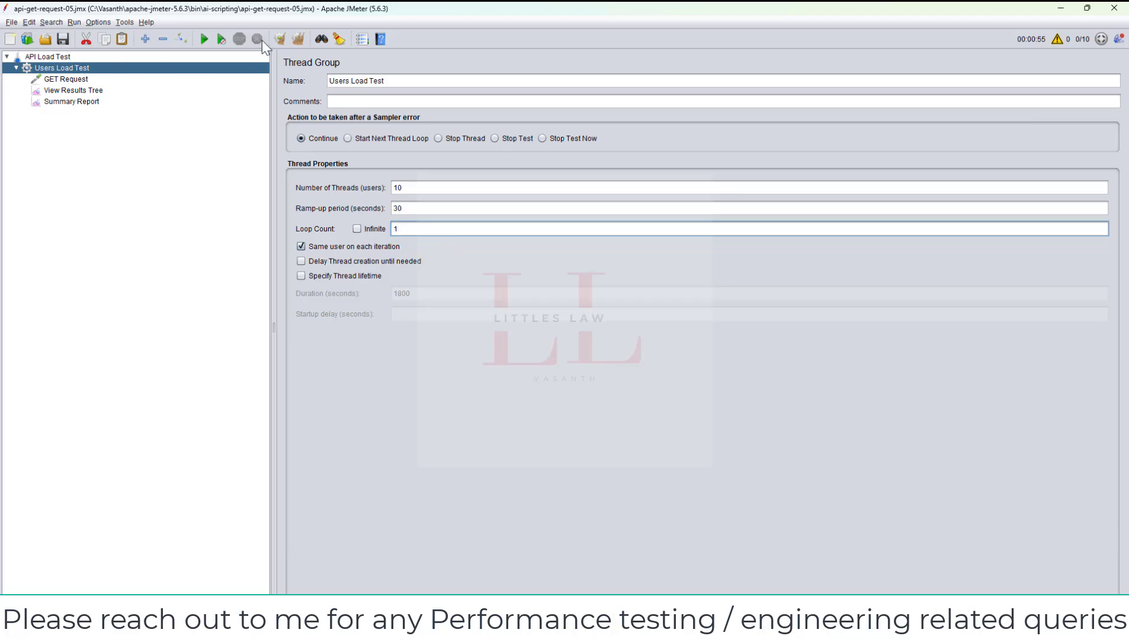
- Run the test from View Results Tree and select the first GET Request result
{"action": "left_click", "coordinate": [77, 90]}
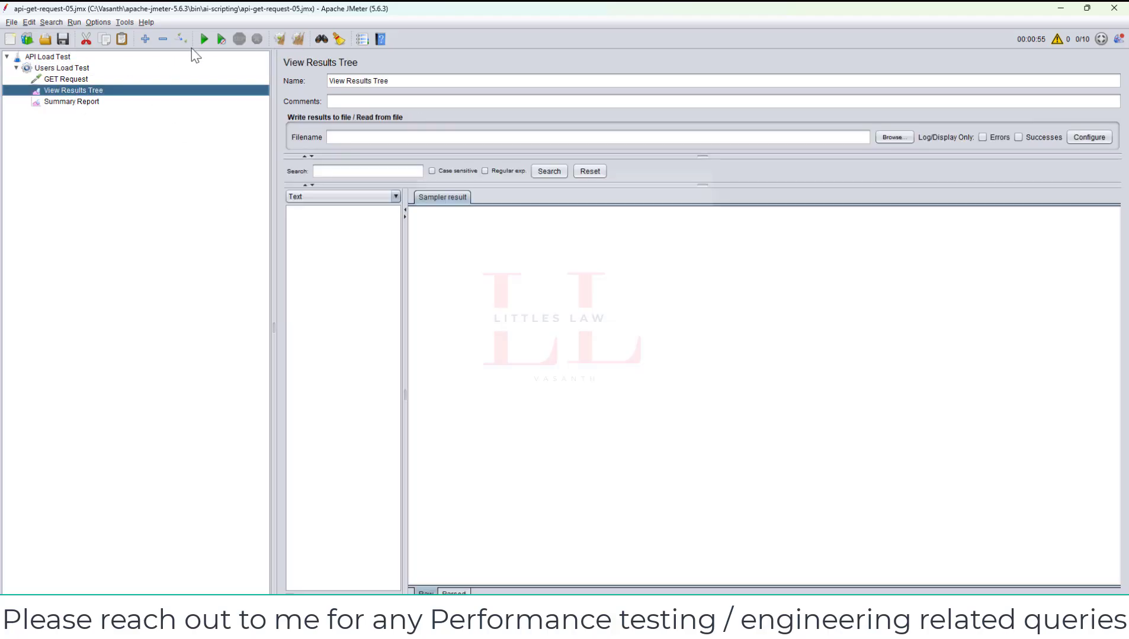
{"action": "left_click", "coordinate": [204, 41]}
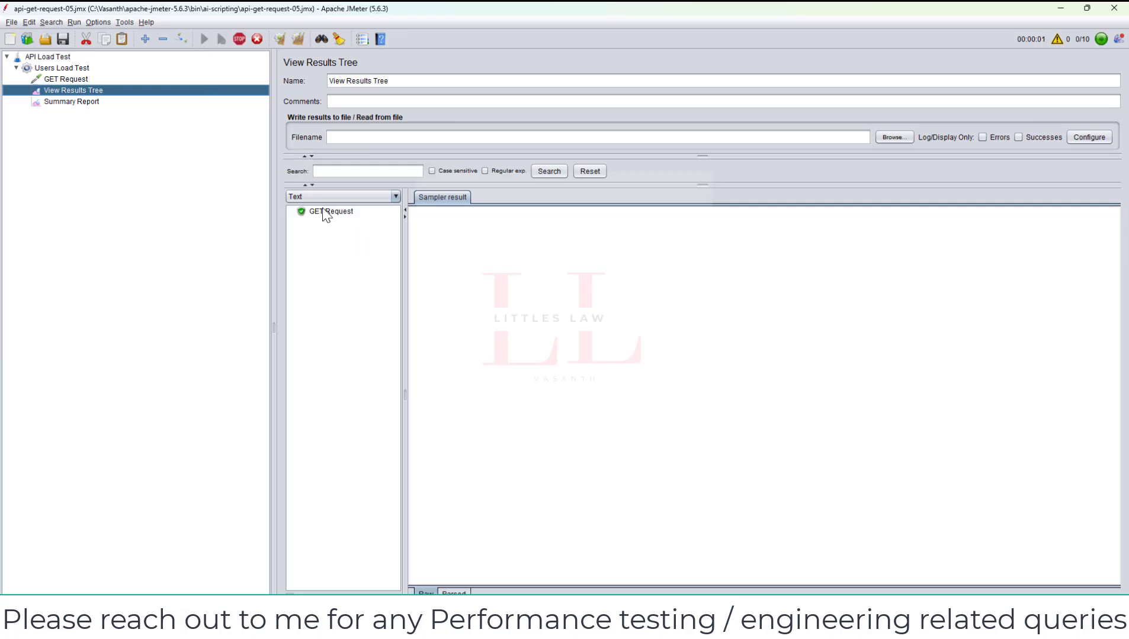
{"action": "left_click", "coordinate": [329, 211]}
- Inspect the result's JSON response body and the request URL that was sent
{"action": "left_click", "coordinate": [537, 197]}
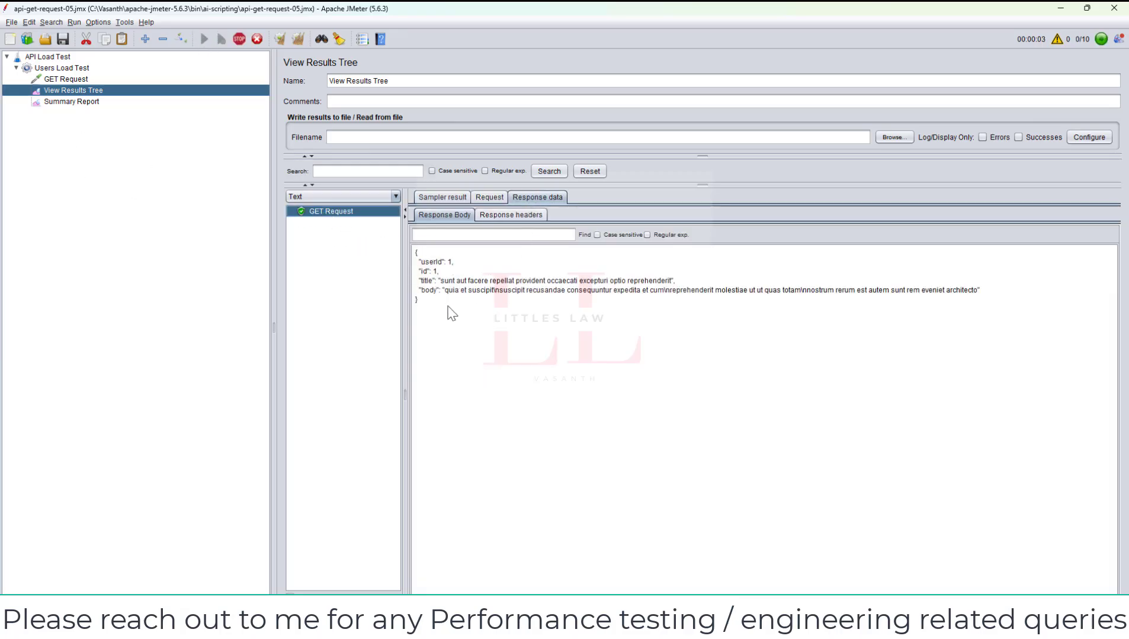
{"action": "left_click_drag", "start_coordinate": [452, 314], "coordinate": [391, 260]}
{"action": "left_click_drag", "start_coordinate": [479, 303], "coordinate": [403, 241]}
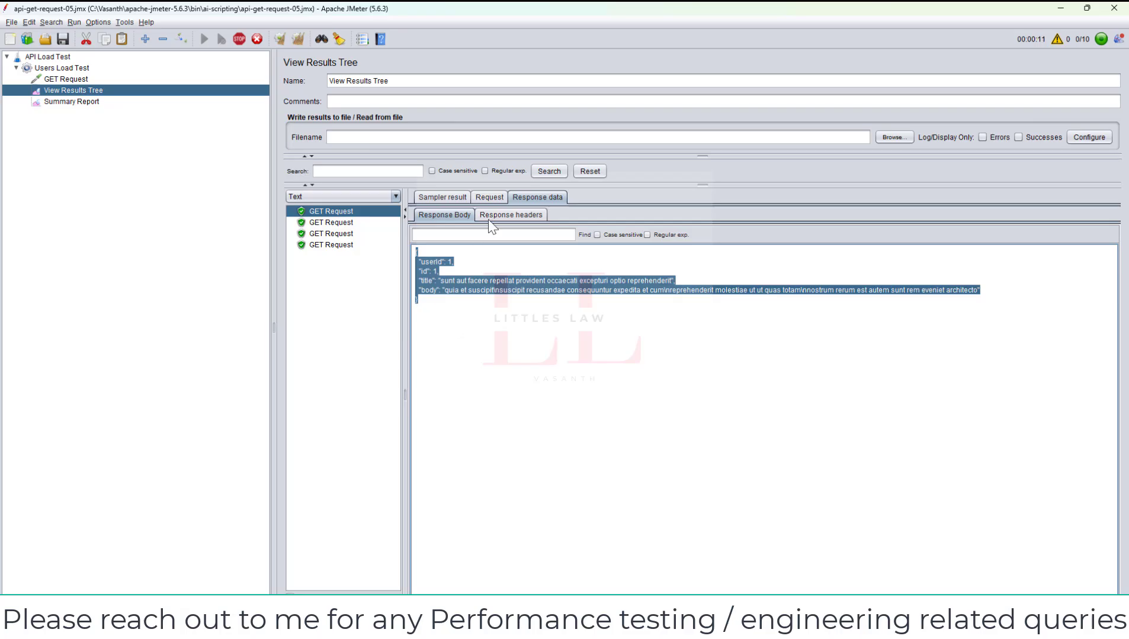
{"action": "left_click", "coordinate": [500, 196]}
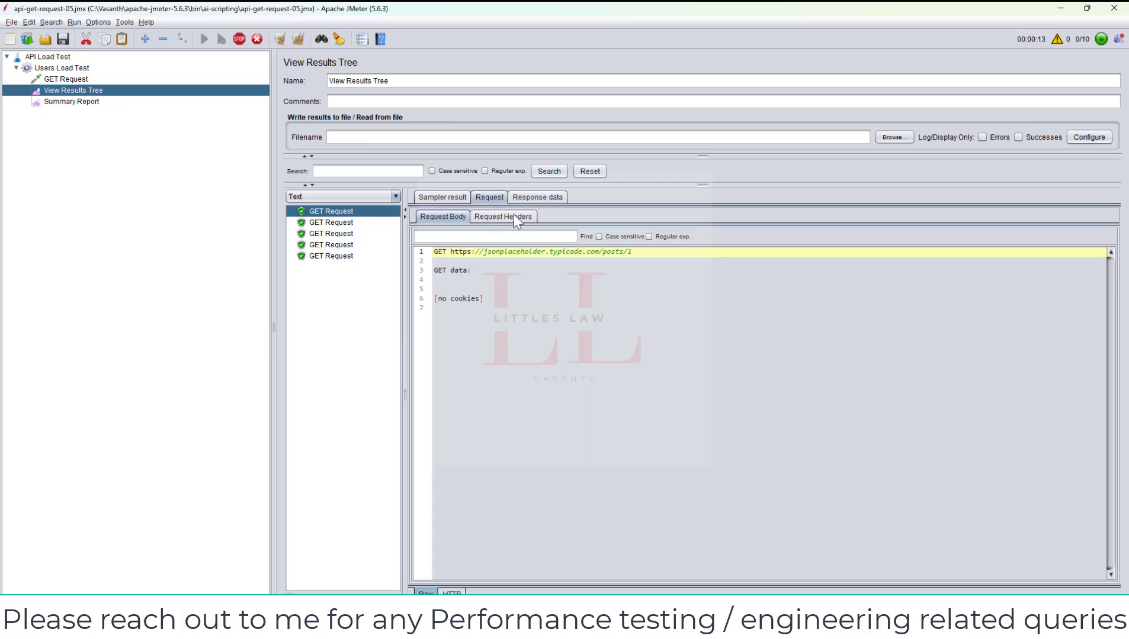
{"action": "left_click", "coordinate": [540, 201]}
{"action": "left_click_drag", "start_coordinate": [444, 309], "coordinate": [412, 259]}
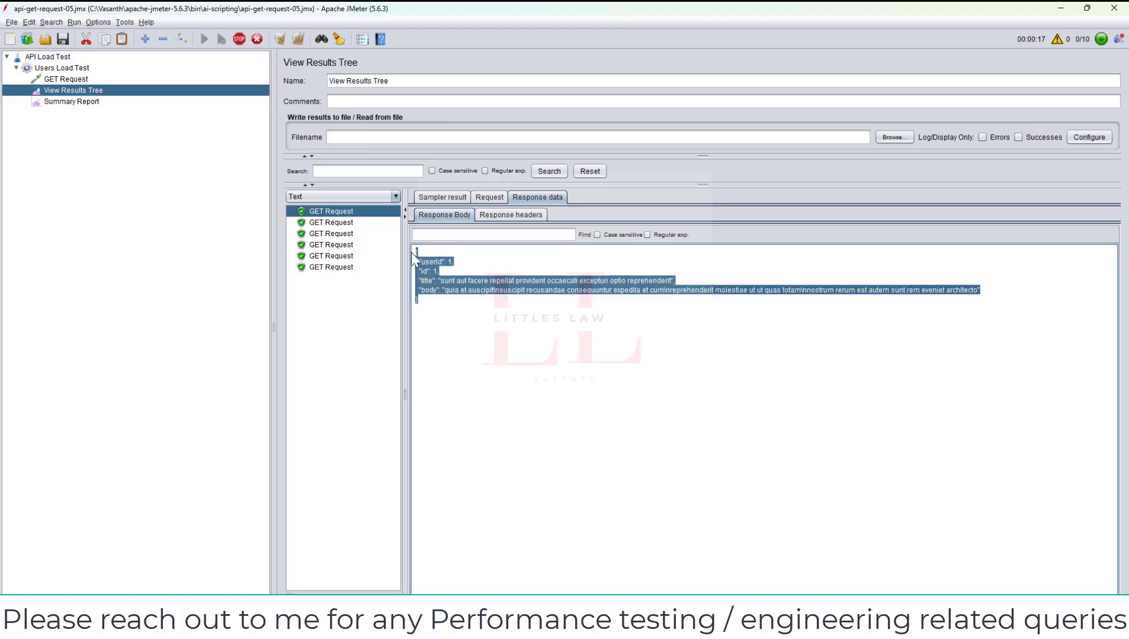